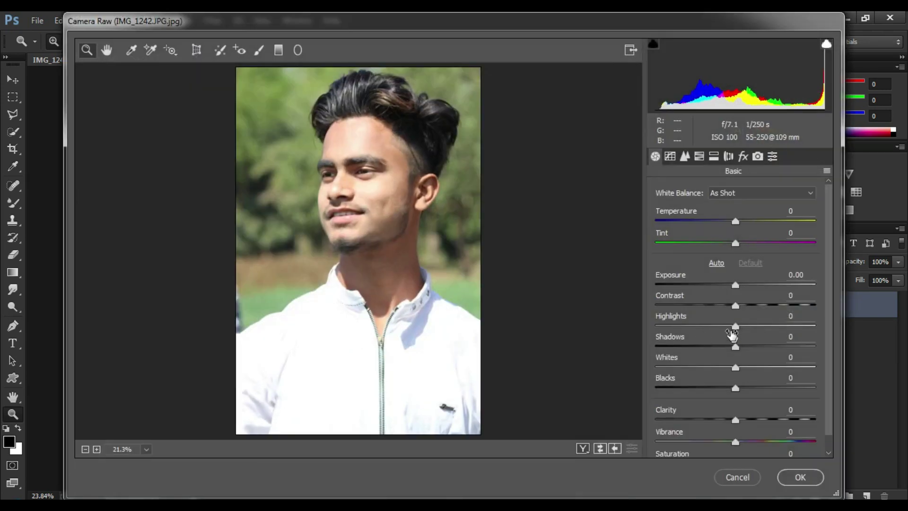
# In Camera Raw Basic, drop highlights and whites, lift shadows and blacks, and add clarity and contrast
pyautogui.moveTo(735, 327); pyautogui.dragTo(630, 320)
pyautogui.click(741, 347)
pyautogui.moveTo(741, 347)
pyautogui.mouseDown()
pyautogui.moveTo(774, 347)
pyautogui.moveTo(691, 367)
pyautogui.mouseUp()
pyautogui.moveTo(735, 388); pyautogui.dragTo(751, 388)
pyautogui.moveTo(735, 420)
pyautogui.mouseDown()
pyautogui.moveTo(743, 419)
pyautogui.moveTo(729, 425)
pyautogui.mouseUp()
pyautogui.scroll(-1, 745, 430)
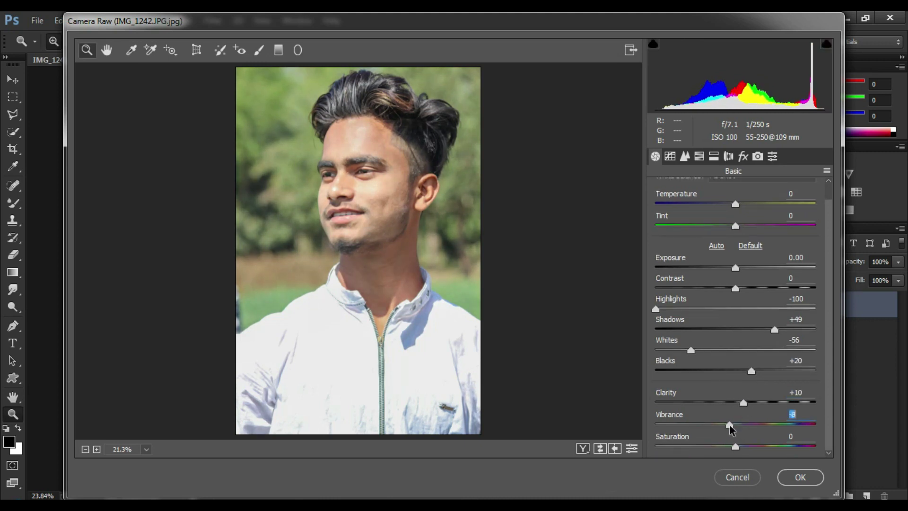
pyautogui.click(744, 288)
# Boost red saturation, partly desaturate yellows, and set greens, aquas (-100) and blues fully desaturated
pyautogui.click(686, 157)
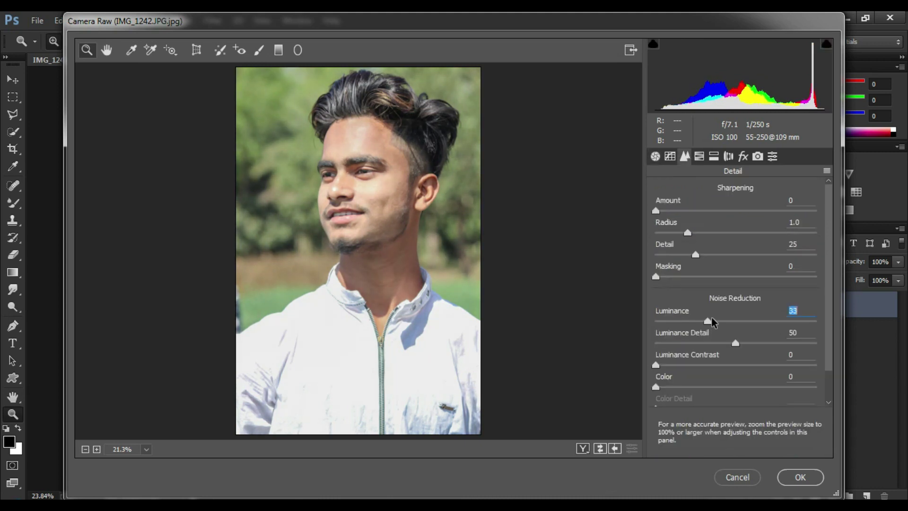
pyautogui.click(699, 156)
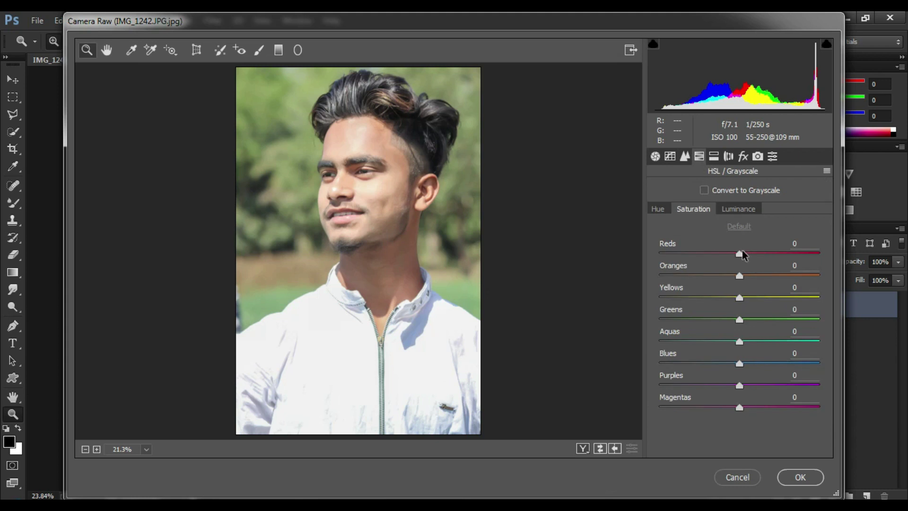
pyautogui.click(790, 253)
pyautogui.moveTo(789, 265); pyautogui.dragTo(789, 266)
pyautogui.moveTo(831, 290); pyautogui.dragTo(749, 319)
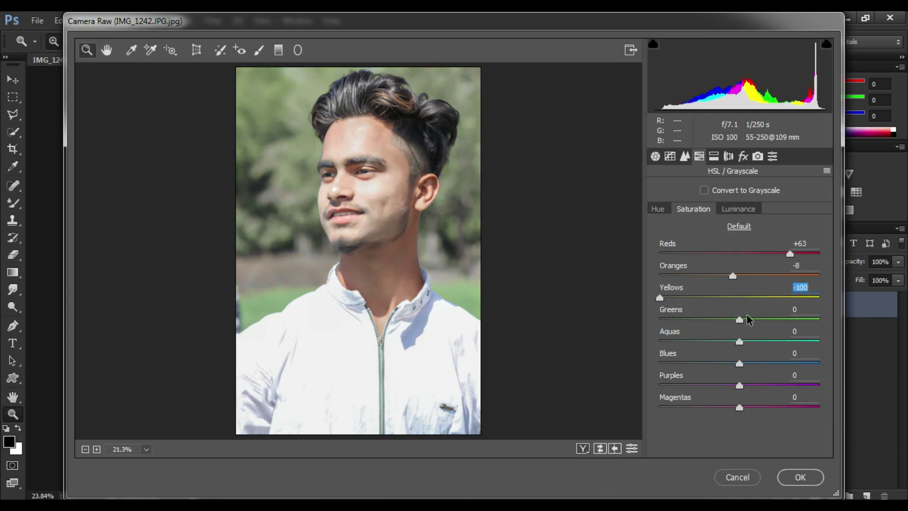
pyautogui.moveTo(703, 299)
pyautogui.mouseDown()
pyautogui.moveTo(713, 298)
pyautogui.moveTo(658, 319)
pyautogui.mouseUp()
pyautogui.moveTo(740, 341); pyautogui.dragTo(879, 337)
pyautogui.write('-100')
pyautogui.press('Tab')
pyautogui.moveTo(739, 363); pyautogui.dragTo(772, 387)
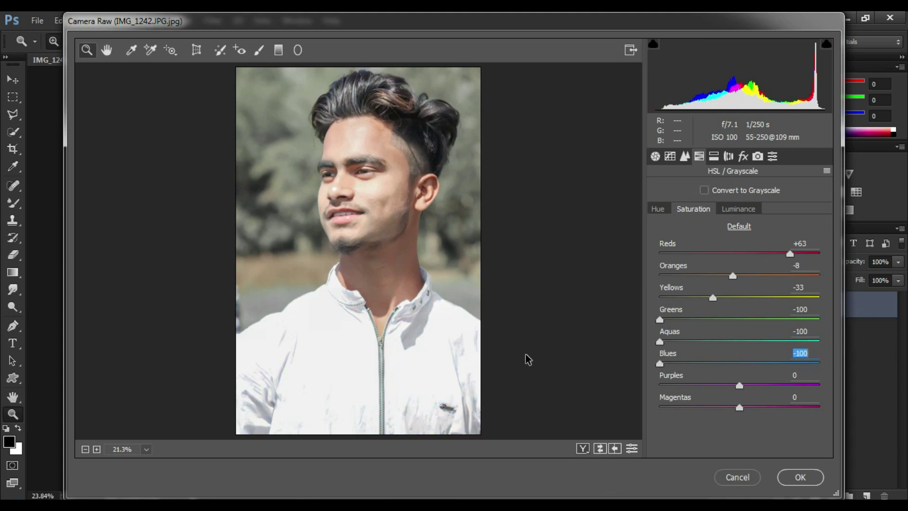
# Brighten red, orange, yellow, aqua and blue luminance, darken greens, apply, and place the neon photo
pyautogui.click(738, 209)
pyautogui.moveTo(739, 276); pyautogui.dragTo(763, 254)
pyautogui.moveTo(739, 297)
pyautogui.mouseDown()
pyautogui.moveTo(751, 298)
pyautogui.moveTo(660, 320)
pyautogui.mouseUp()
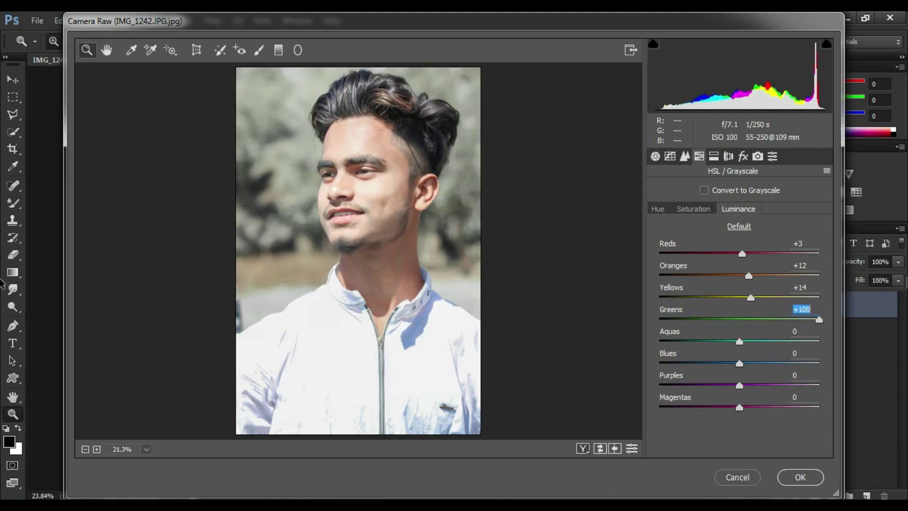
pyautogui.moveTo(740, 341); pyautogui.dragTo(796, 341)
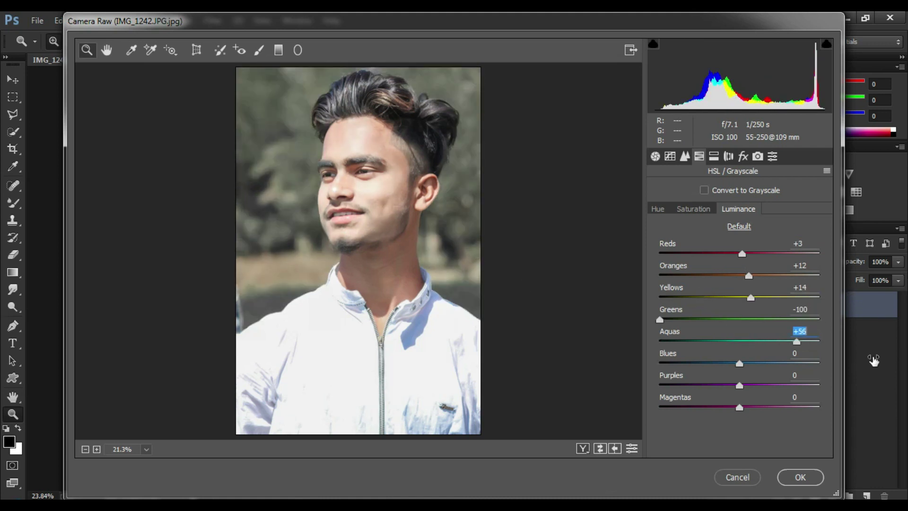
pyautogui.press('Up')
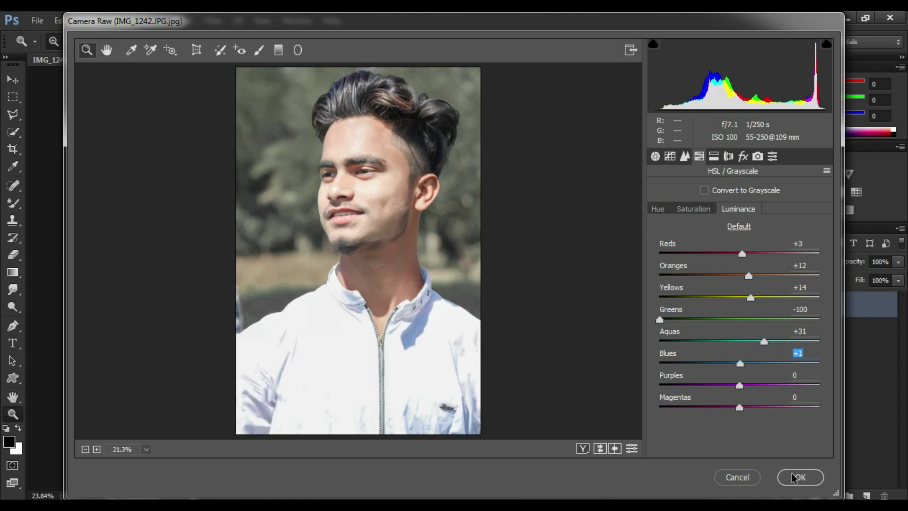
pyautogui.click(796, 477)
pyautogui.press('Return')
# Put the neon layer below the portrait and shift it upward behind the man
pyautogui.moveTo(841, 308); pyautogui.dragTo(838, 351)
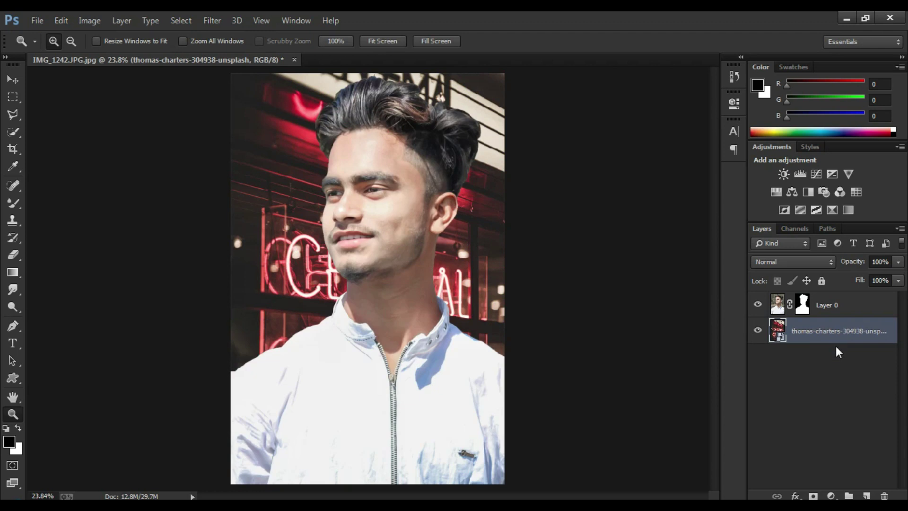
pyautogui.click(19, 85)
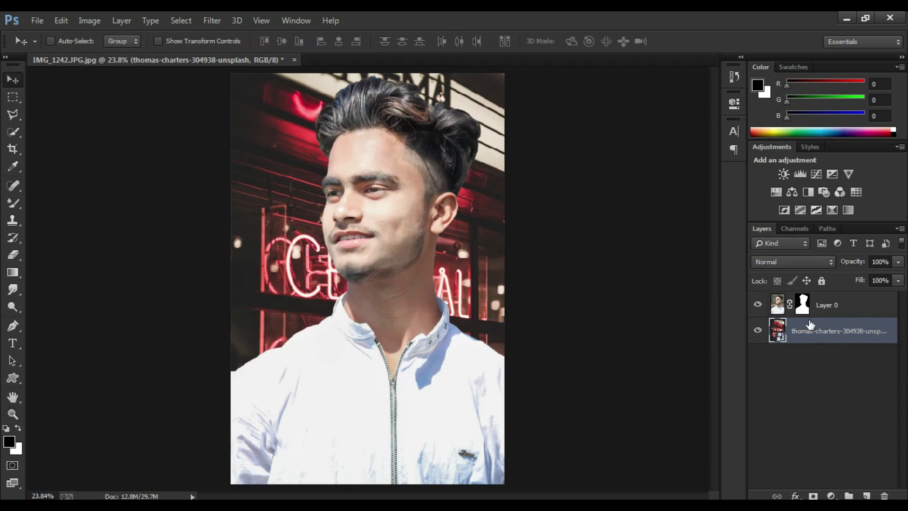
pyautogui.click(13, 413)
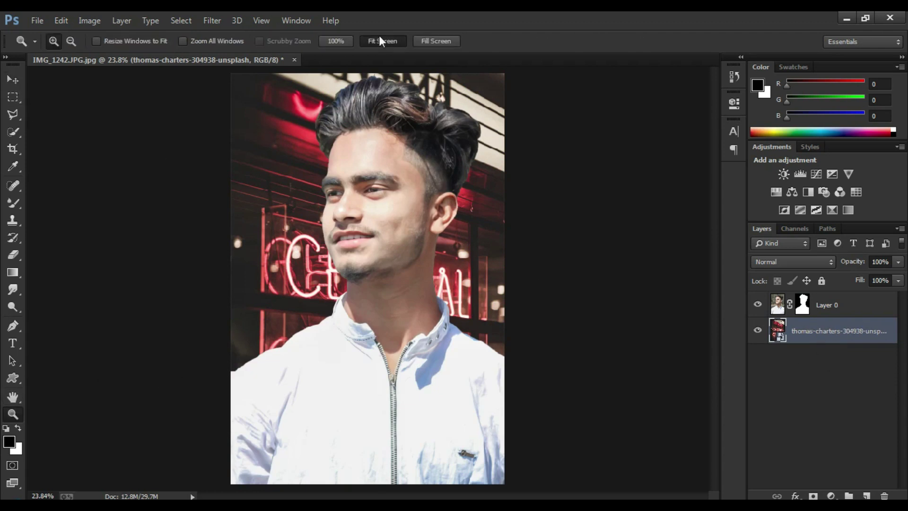
pyautogui.moveTo(401, 297); pyautogui.dragTo(401, 245)
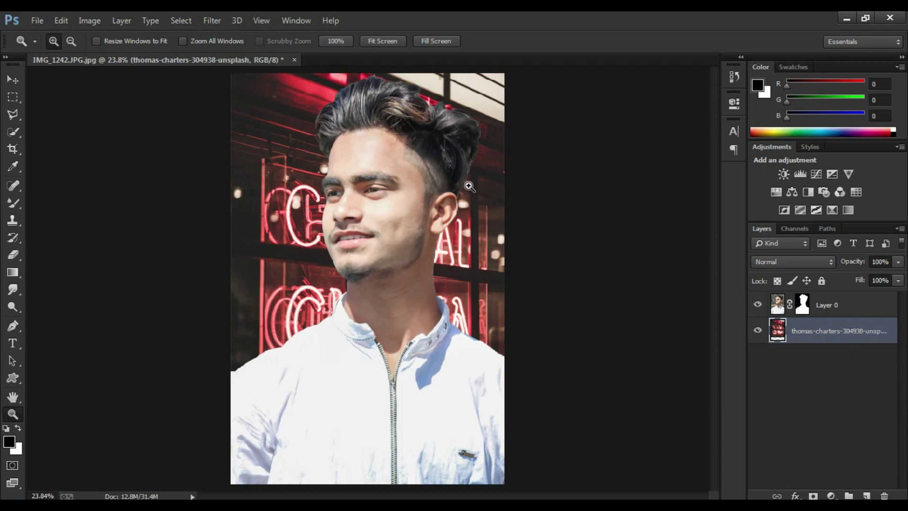
# Apply a Tilt-Shift blur to the background with the sharp band moved below the photo
pyautogui.click(212, 21)
pyautogui.moveTo(218, 180)
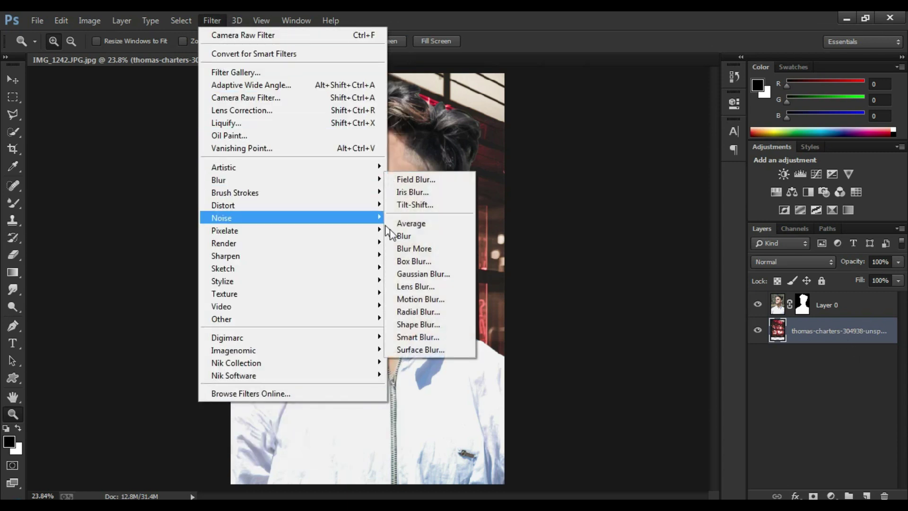
pyautogui.click(407, 205)
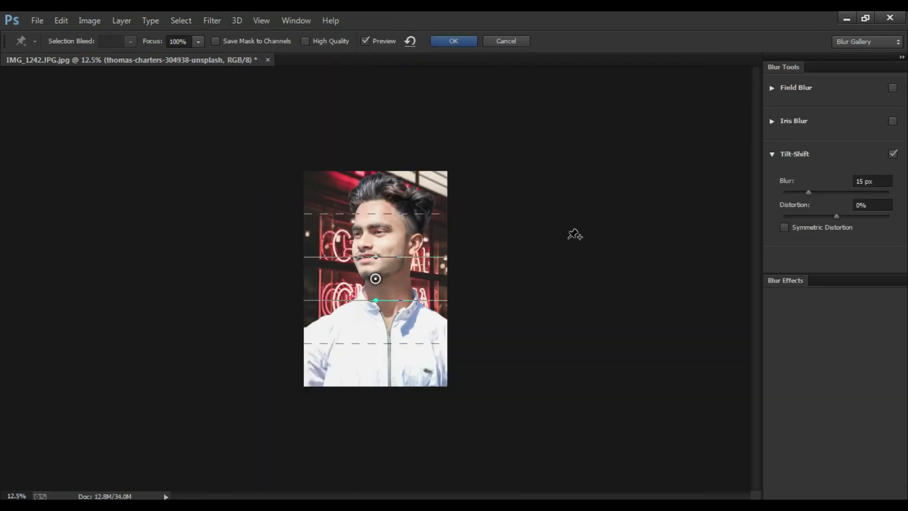
pyautogui.moveTo(375, 279); pyautogui.dragTo(376, 423)
pyautogui.click(798, 280)
# Tune the tilt-shift blur strength, symmetric distortion, light bokeh and bokeh colour, then apply
pyautogui.moveTo(809, 192); pyautogui.dragTo(824, 192)
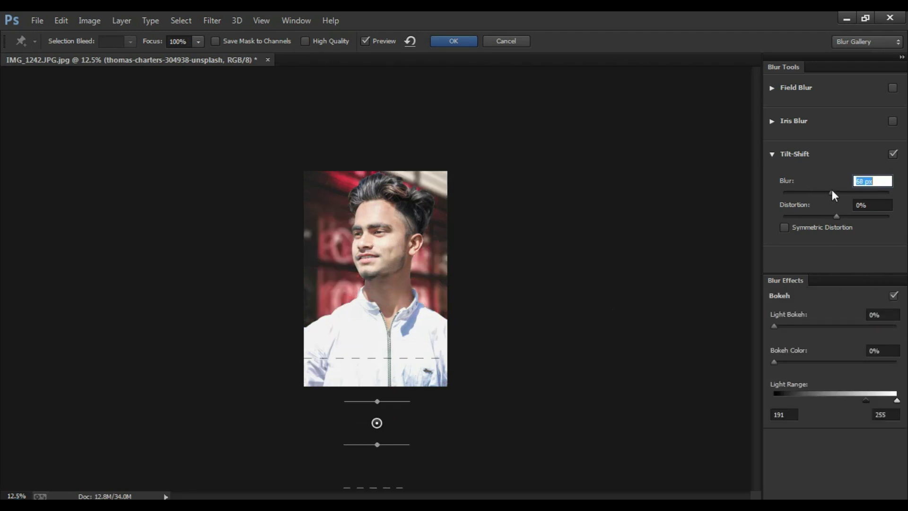
pyautogui.moveTo(831, 326); pyautogui.dragTo(813, 325)
pyautogui.click(837, 362)
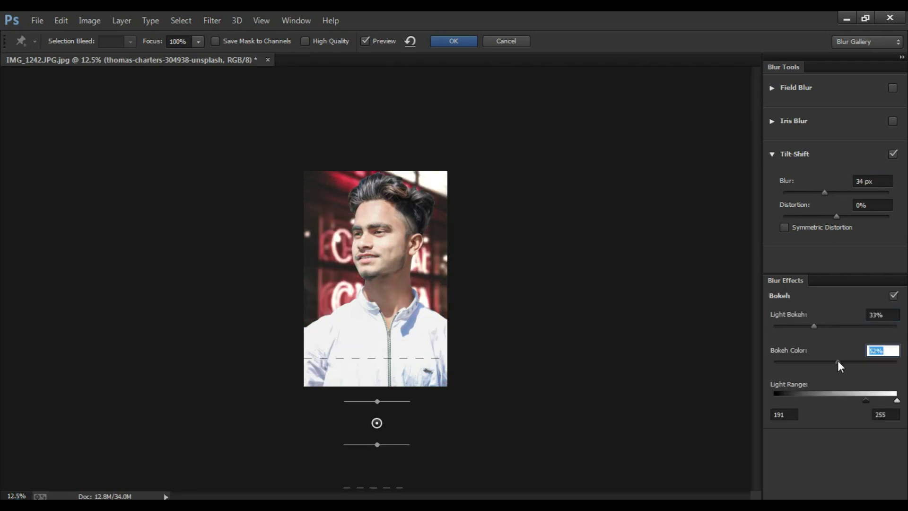
pyautogui.moveTo(837, 217); pyautogui.dragTo(831, 217)
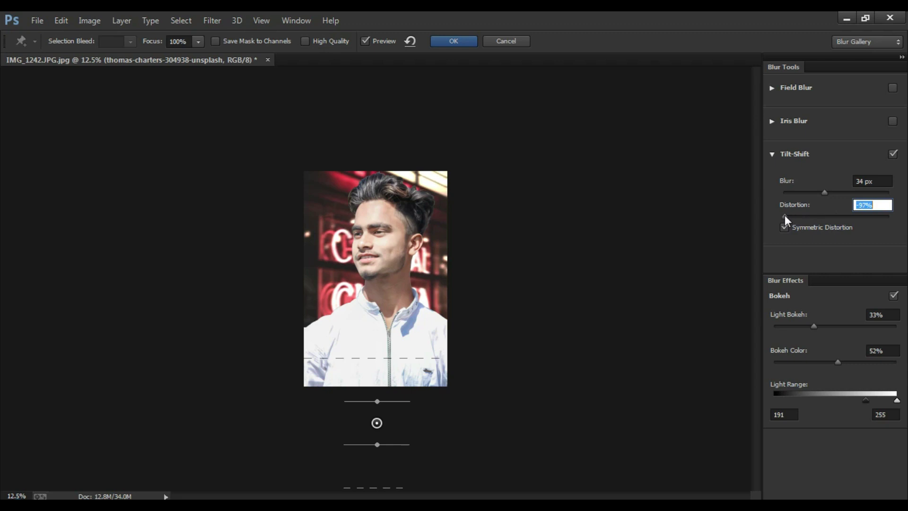
pyautogui.click(830, 192)
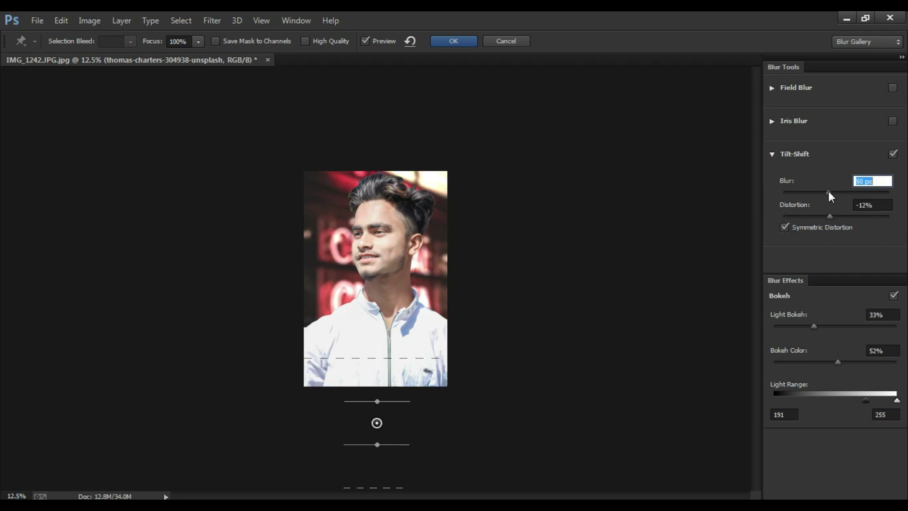
pyautogui.click(847, 325)
pyautogui.moveTo(847, 325); pyautogui.dragTo(815, 325)
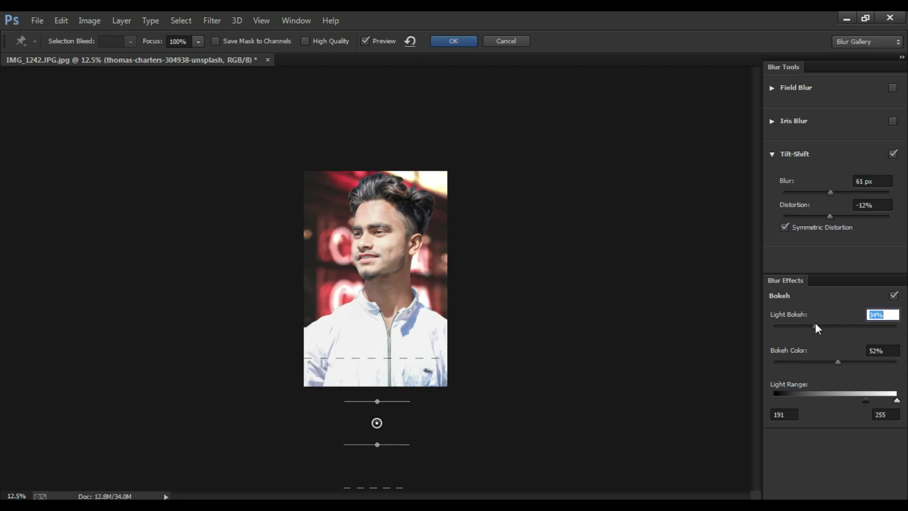
pyautogui.click(829, 192)
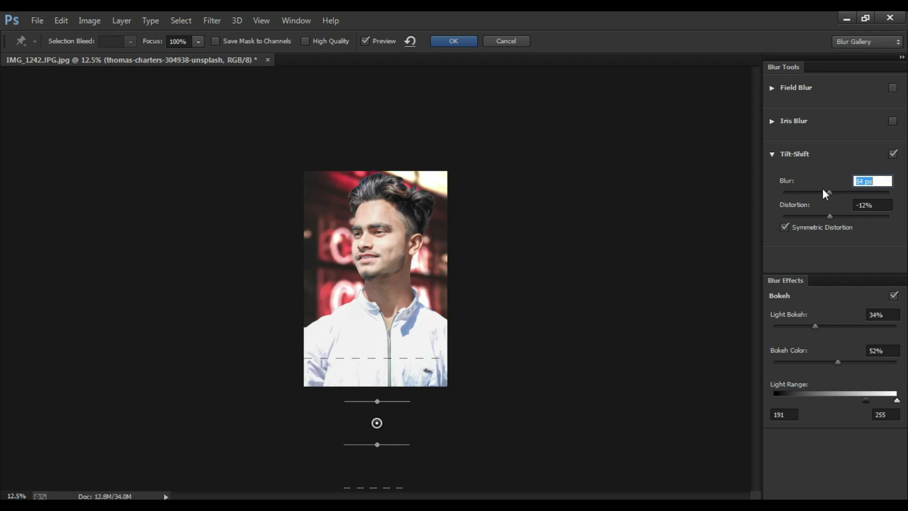
pyautogui.click(825, 191)
pyautogui.click(494, 43)
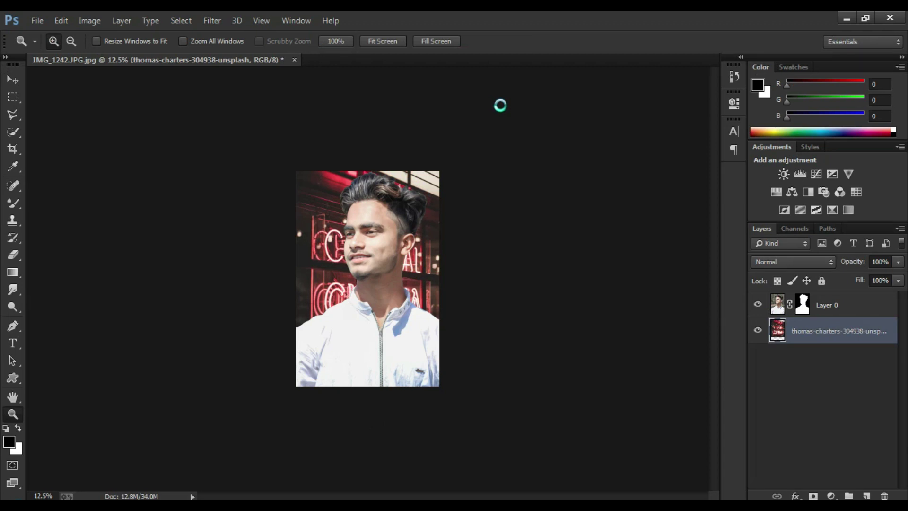
# Zoom in and pan across the hair cut-out to inspect its edges
pyautogui.click(380, 43)
pyautogui.click(397, 412)
pyautogui.moveTo(397, 411); pyautogui.dragTo(350, 337)
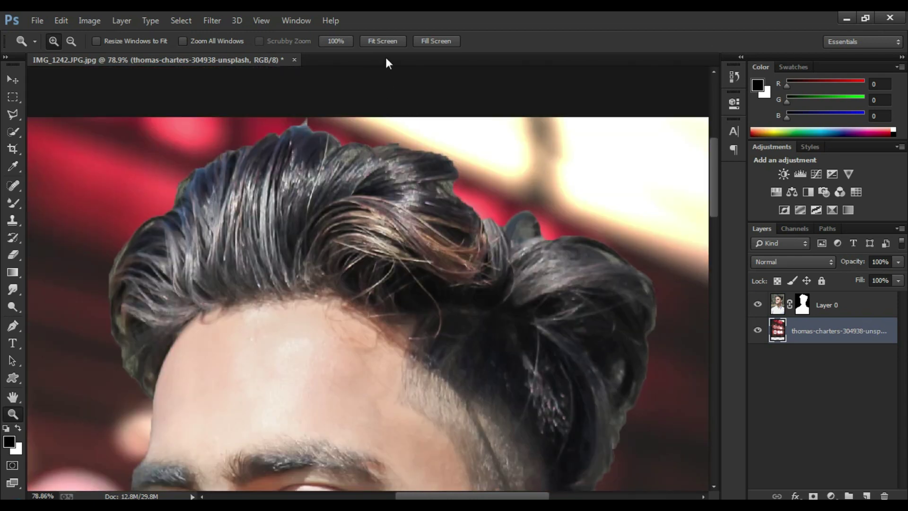
pyautogui.click(382, 42)
pyautogui.moveTo(483, 217); pyautogui.dragTo(348, 266)
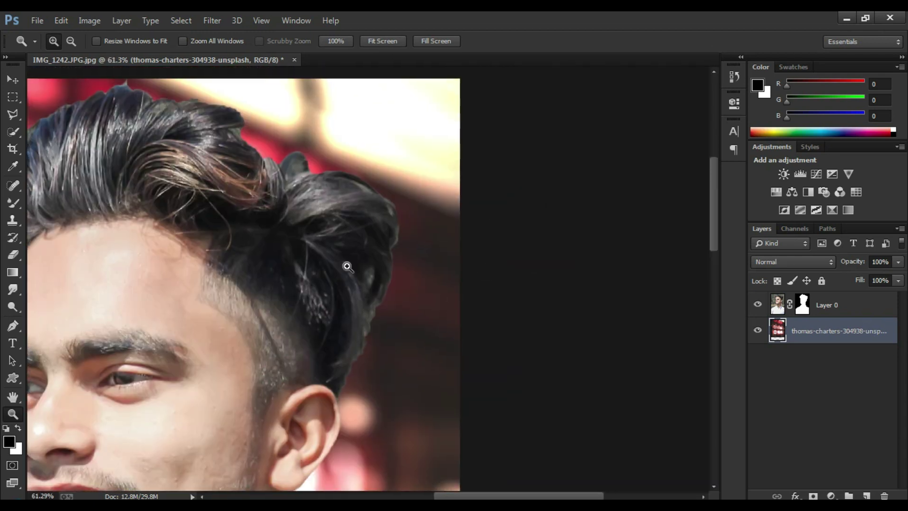
pyautogui.moveTo(352, 308); pyautogui.dragTo(414, 335)
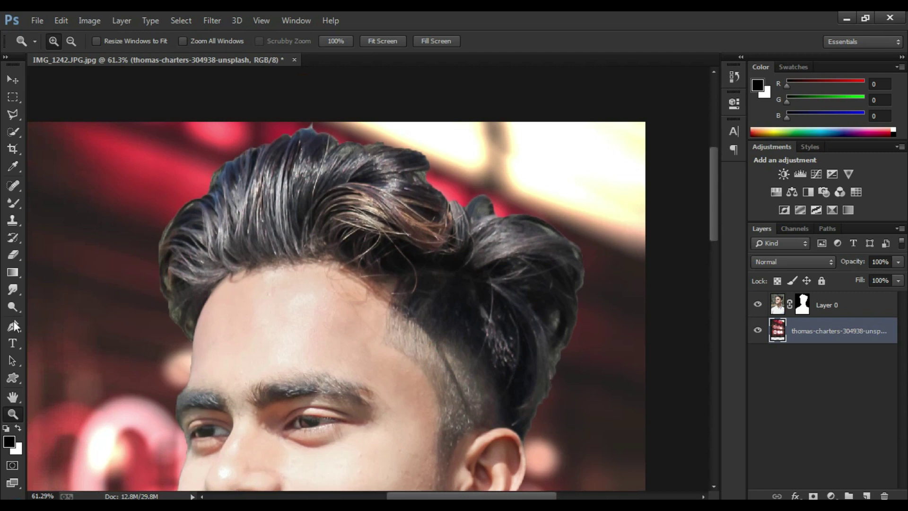
# Briefly pick the Eraser, then fit the image and scroll-zoom to 100% on the shirt edge
pyautogui.click(13, 255)
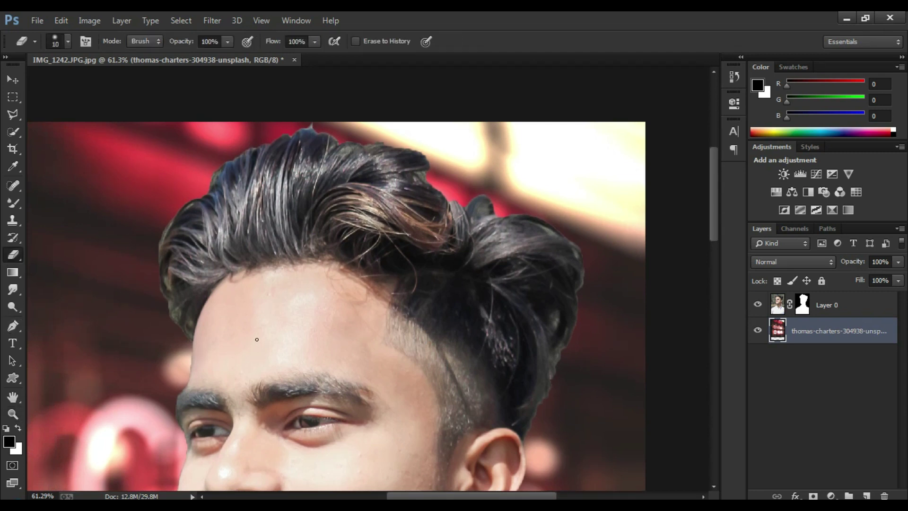
pyautogui.click(8, 415)
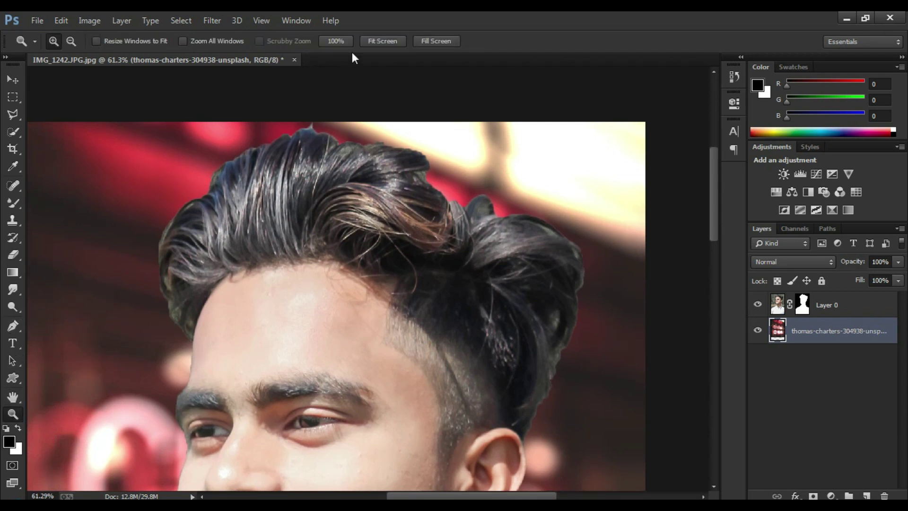
pyautogui.click(382, 41)
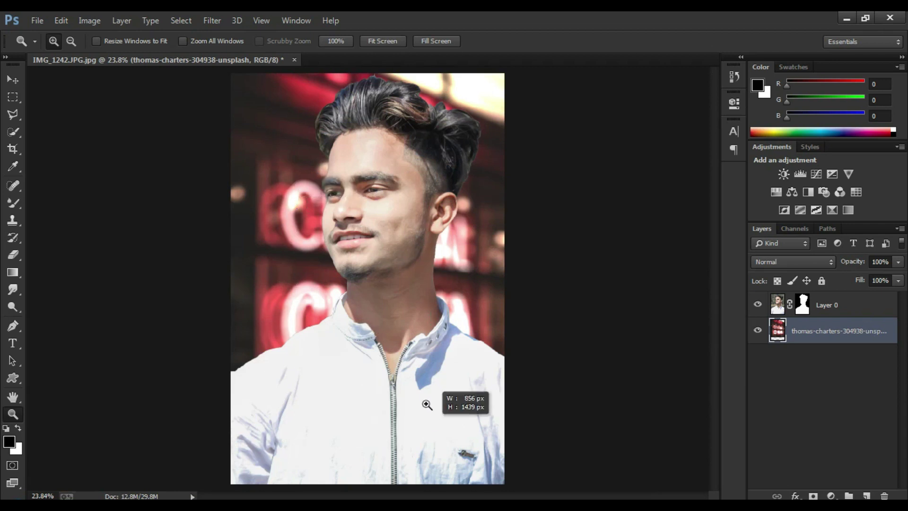
pyautogui.scroll(2, 426, 399)
pyautogui.scroll(2, 247, 304)
pyautogui.scroll(2, 324, 406)
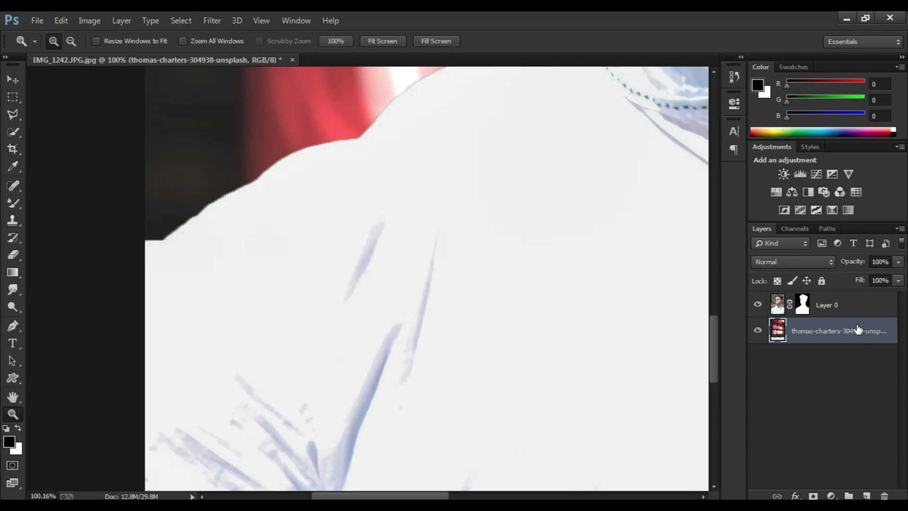
# Trace a pen path along the shirt's edge on the portrait layer and make it a selection
pyautogui.click(856, 305)
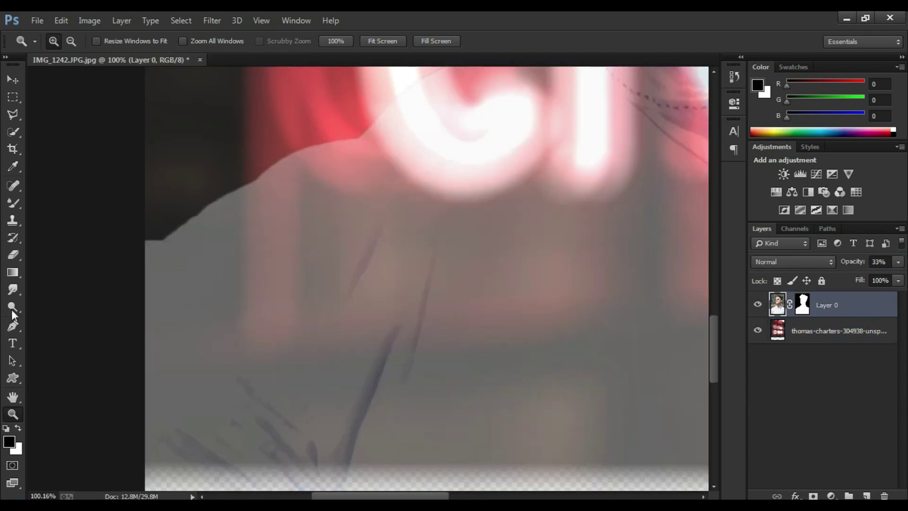
pyautogui.click(13, 326)
pyautogui.moveTo(169, 234); pyautogui.dragTo(161, 243)
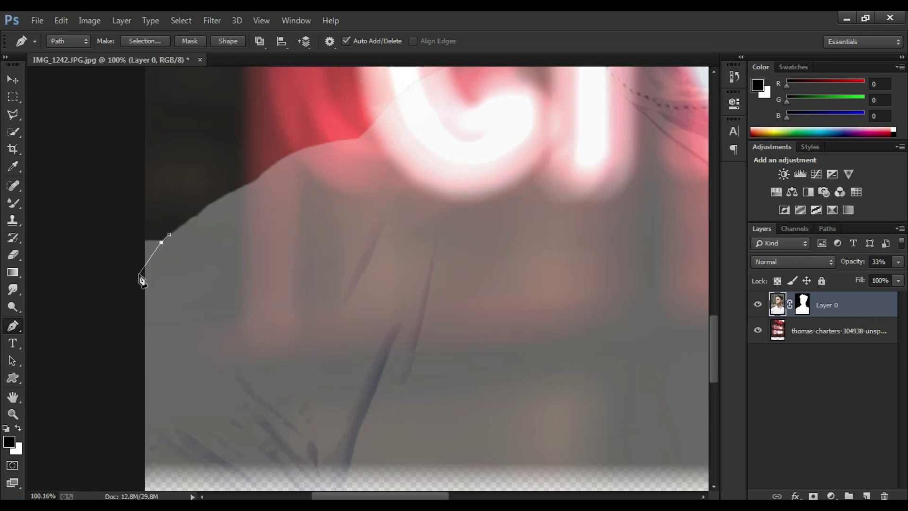
pyautogui.click(139, 41)
pyautogui.click(524, 160)
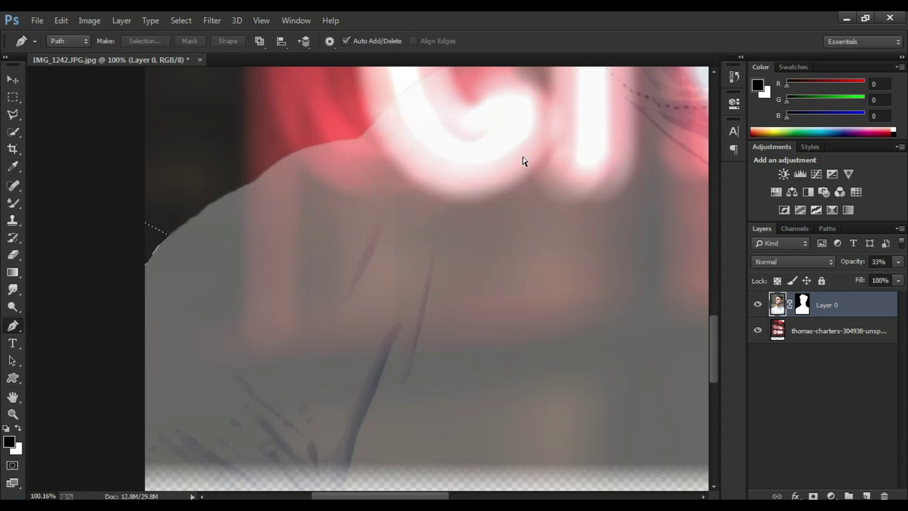
# Set Layer 0 opacity to 100% and fit the whole photo on screen
pyautogui.press('0')
pyautogui.click(12, 414)
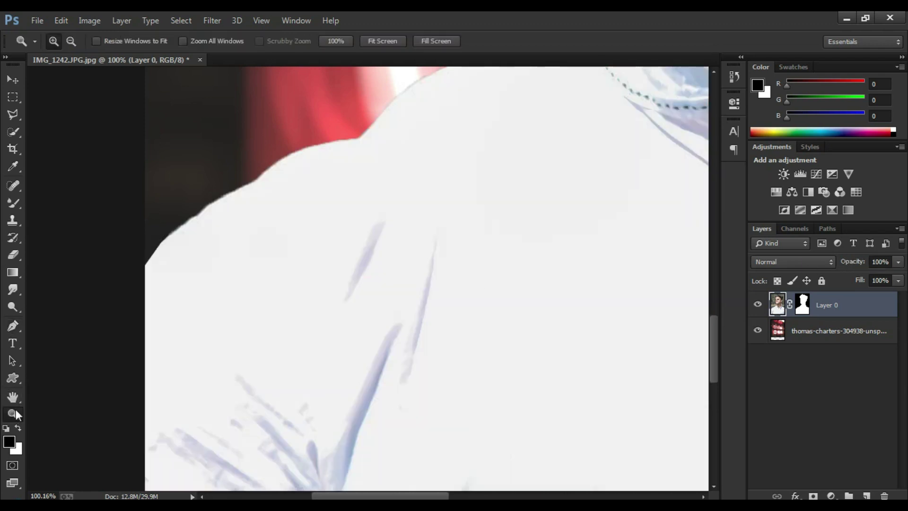
pyautogui.click(387, 46)
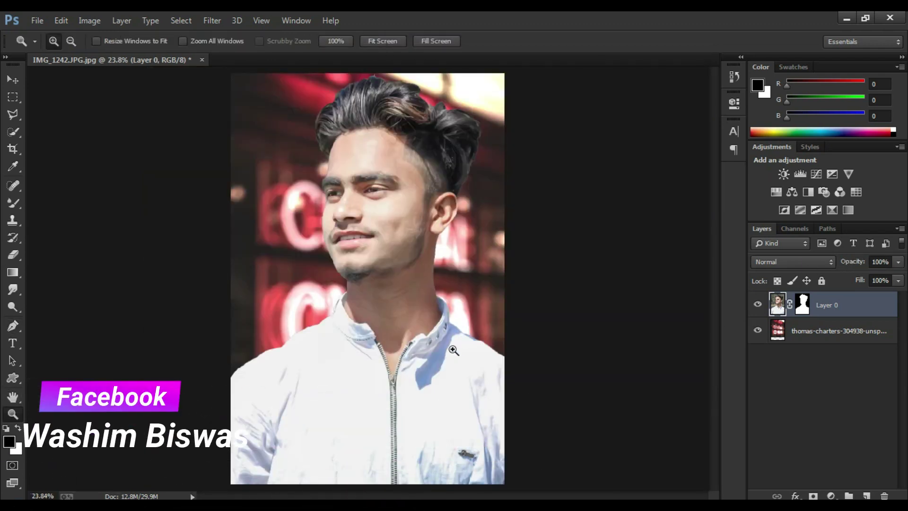
# Zoom into the hair and paint Refine Radius over its edges in Refine Mask, then apply
pyautogui.click(434, 225)
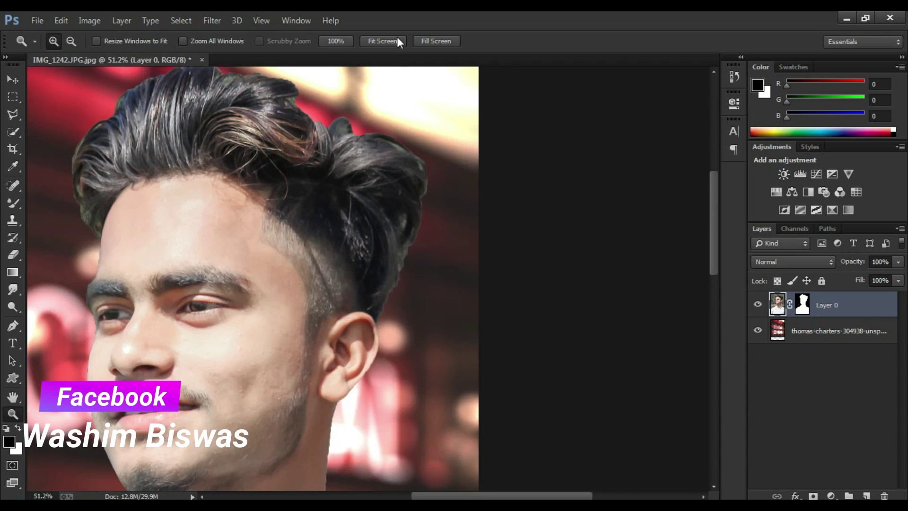
pyautogui.click(398, 42)
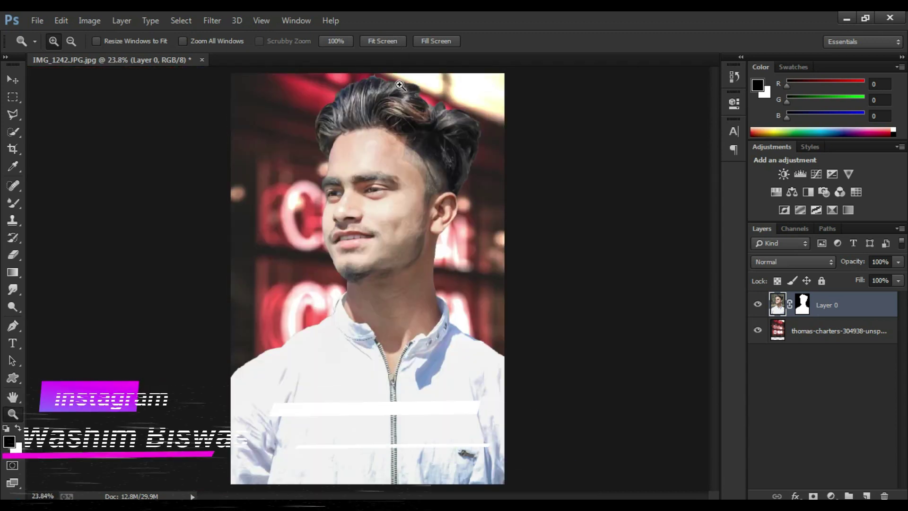
pyautogui.click(419, 156)
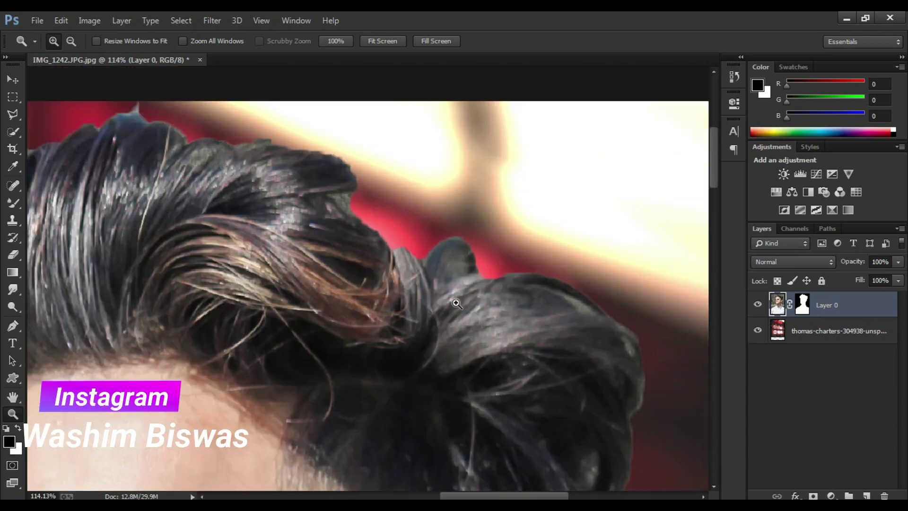
pyautogui.keyDown('alt'); pyautogui.click(455, 302); pyautogui.keyUp('alt')
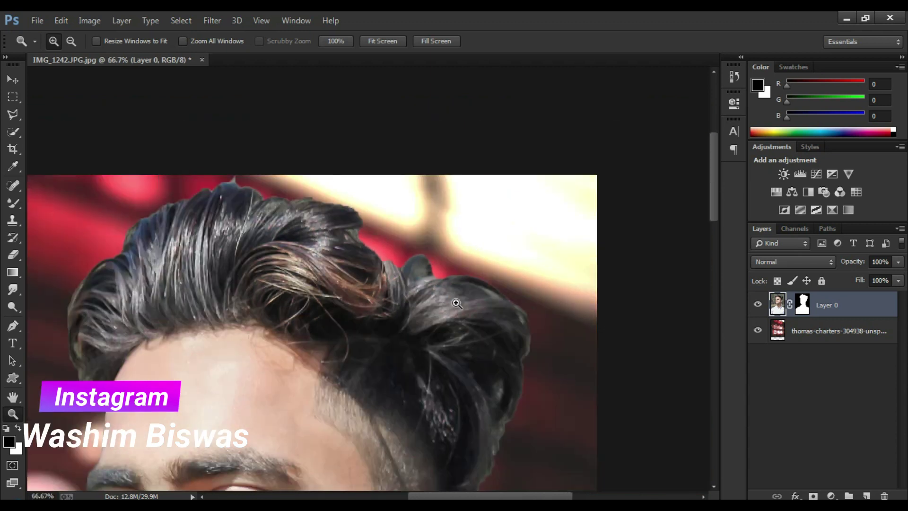
pyautogui.click(808, 307)
pyautogui.rightClick(806, 304)
pyautogui.click(785, 411)
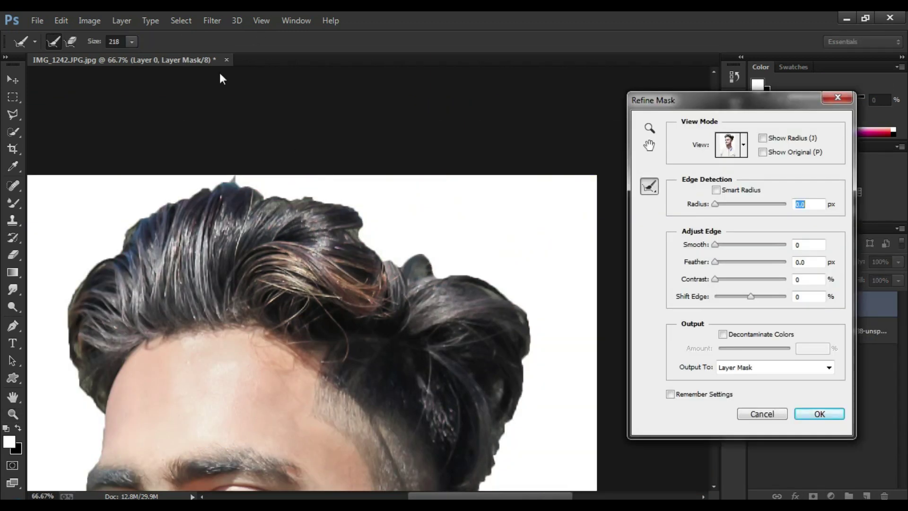
pyautogui.moveTo(367, 208); pyautogui.dragTo(575, 418)
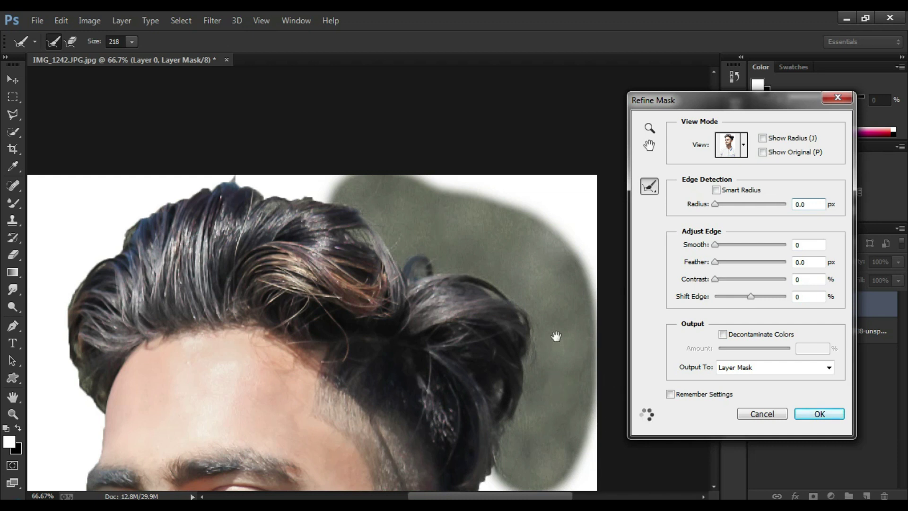
pyautogui.moveTo(556, 336); pyautogui.dragTo(540, 297)
pyautogui.moveTo(283, 145)
pyautogui.mouseDown()
pyautogui.moveTo(225, 179)
pyautogui.moveTo(182, 379)
pyautogui.mouseUp()
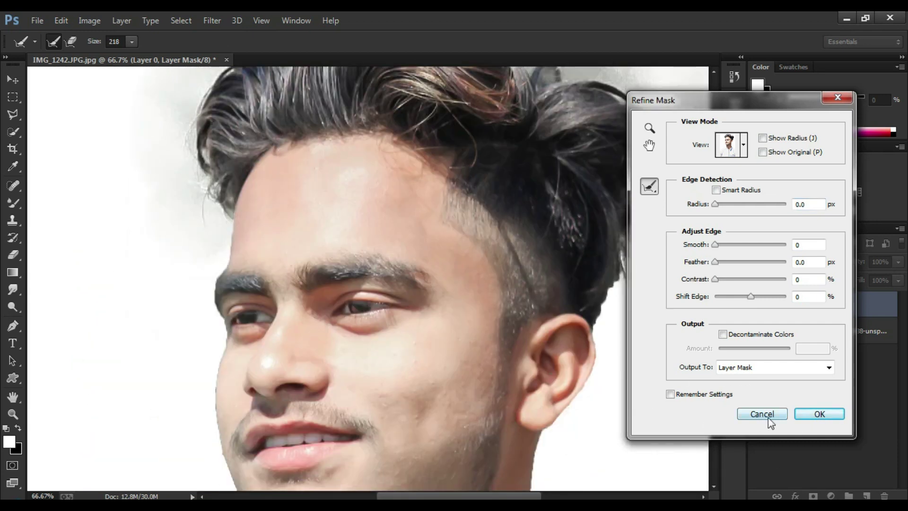
pyautogui.click(766, 414)
# Touch up the hair mask with an enlarged Eraser and the Brush
pyautogui.click(13, 273)
pyautogui.click(12, 254)
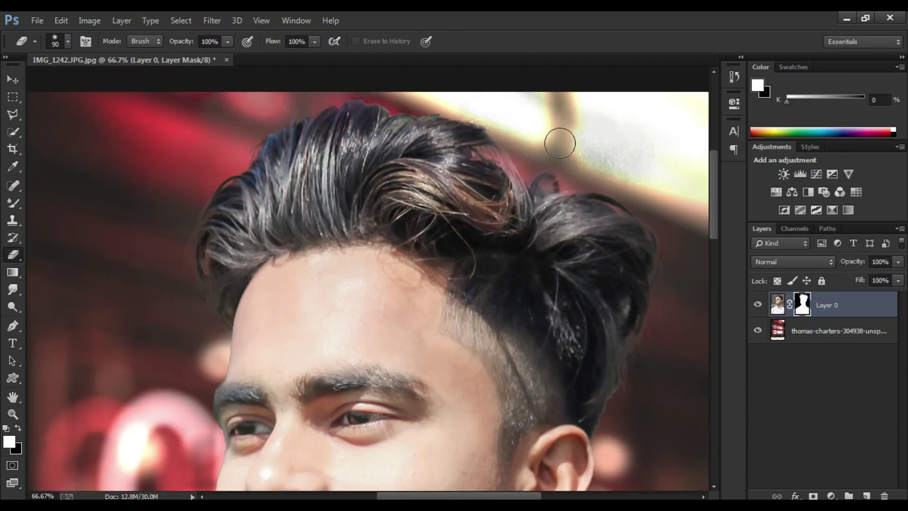
pyautogui.press(']')
pyautogui.press(']')
pyautogui.press(']')
pyautogui.moveTo(648, 158); pyautogui.dragTo(581, 141)
pyautogui.press(']')
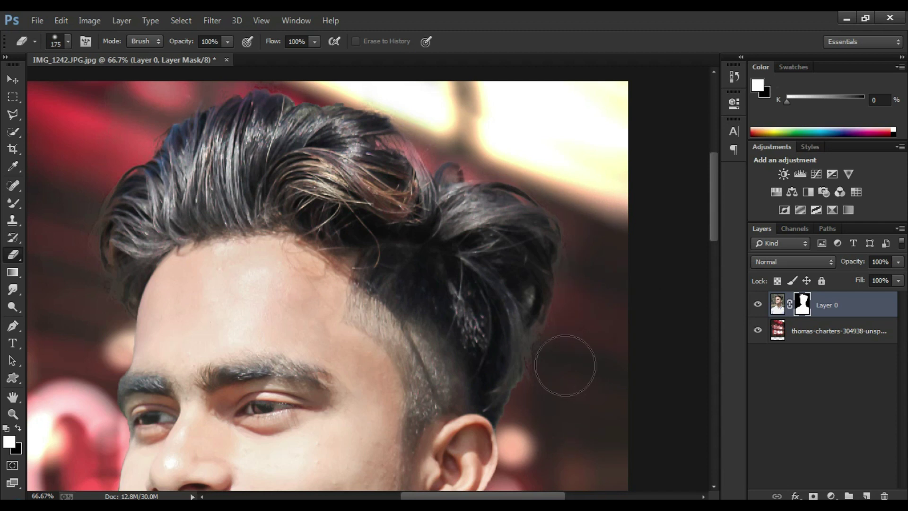
pyautogui.click(13, 203)
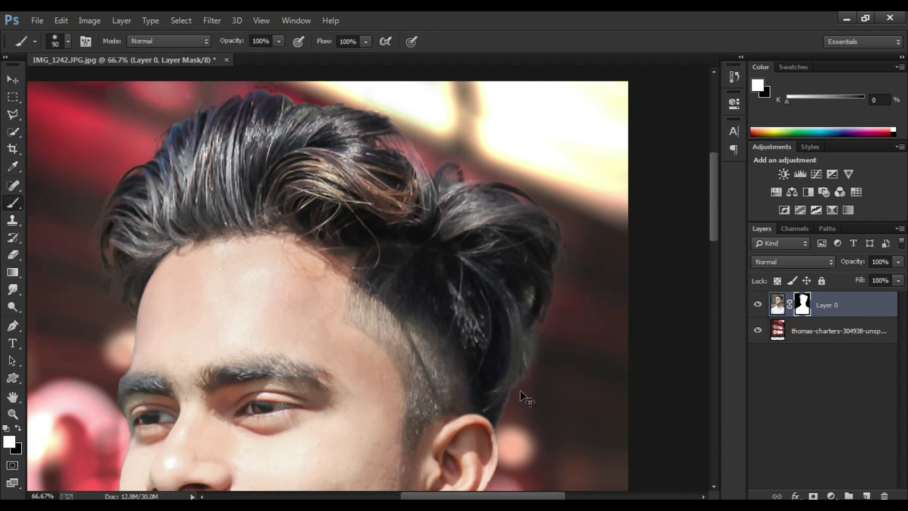
pyautogui.click(13, 254)
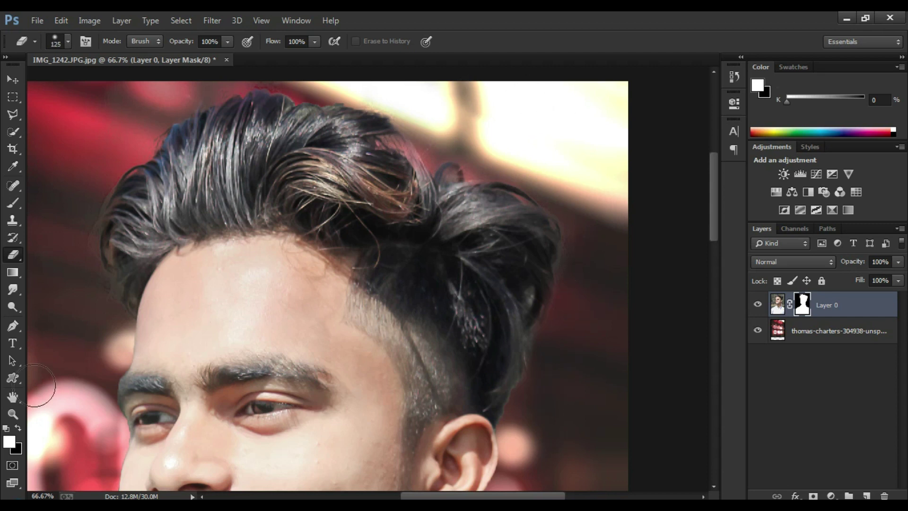
# Retarget the layer's image instead of its mask and check the face at fit-screen view
pyautogui.click(13, 414)
pyautogui.click(383, 40)
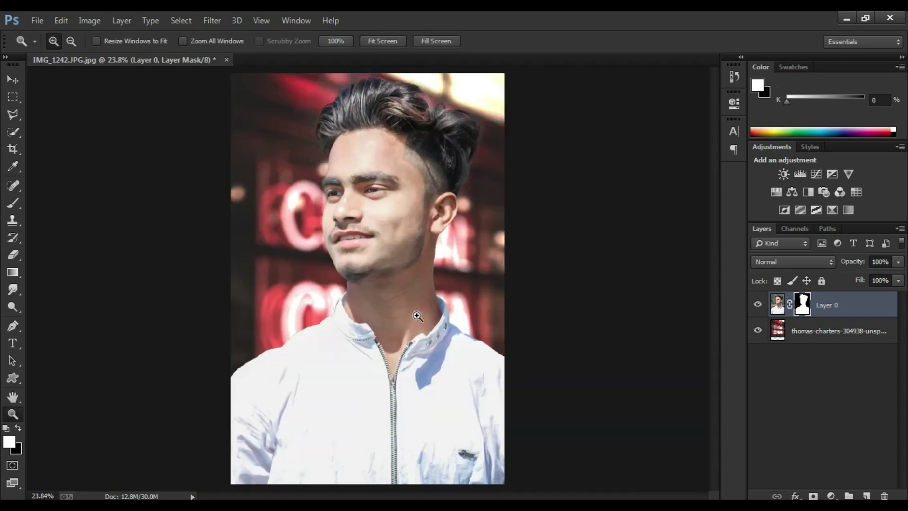
pyautogui.click(778, 304)
pyautogui.click(406, 184)
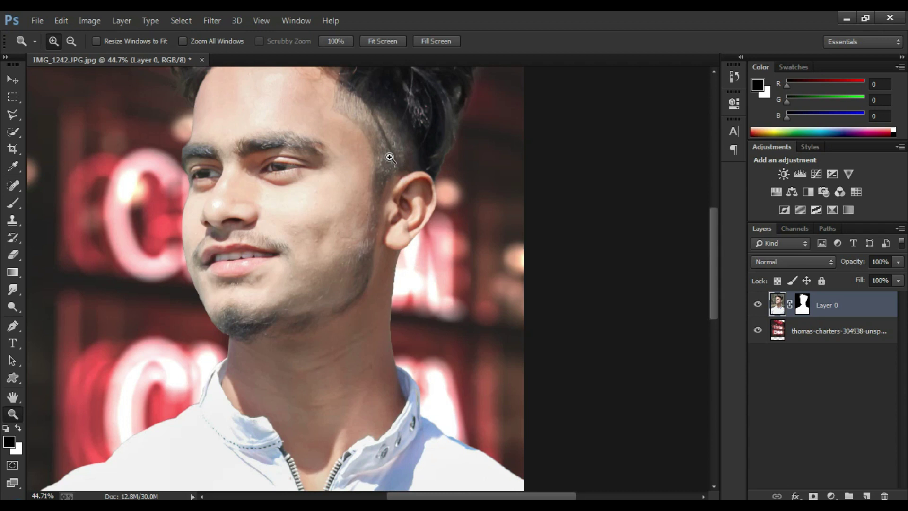
pyautogui.click(383, 41)
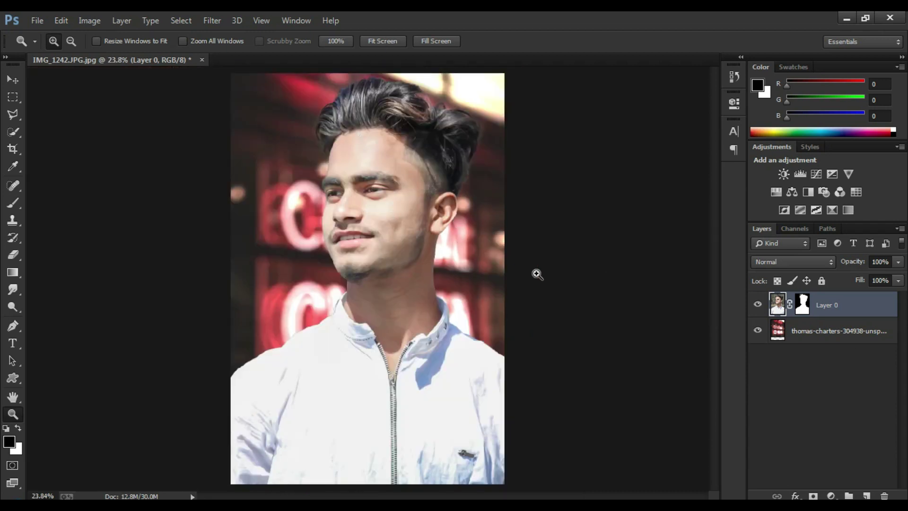
# Zoom to the chin and paint a small Refine Radius beside it in Refine Mask, then apply
pyautogui.click(437, 331)
pyautogui.click(803, 304)
pyautogui.rightClick(802, 304)
pyautogui.click(825, 378)
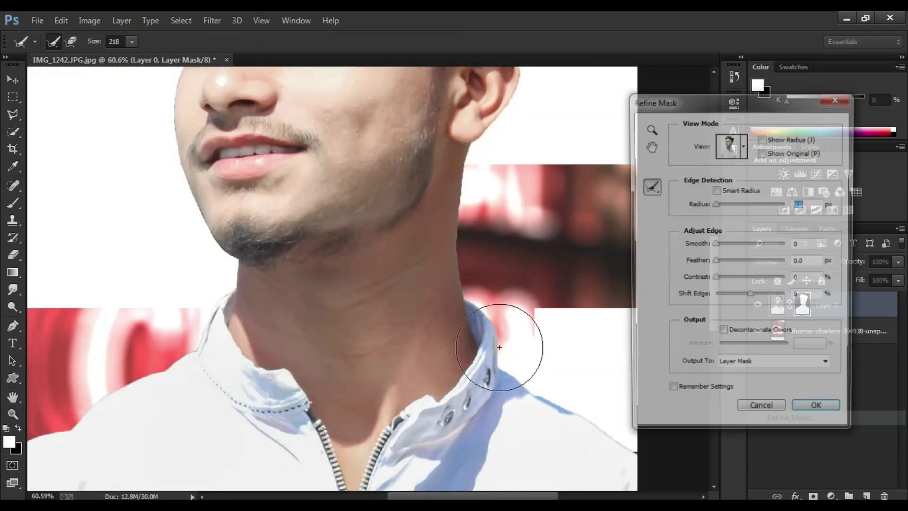
pyautogui.press('[')
pyautogui.press('[')
pyautogui.press('[')
pyautogui.moveTo(206, 255); pyautogui.dragTo(199, 248)
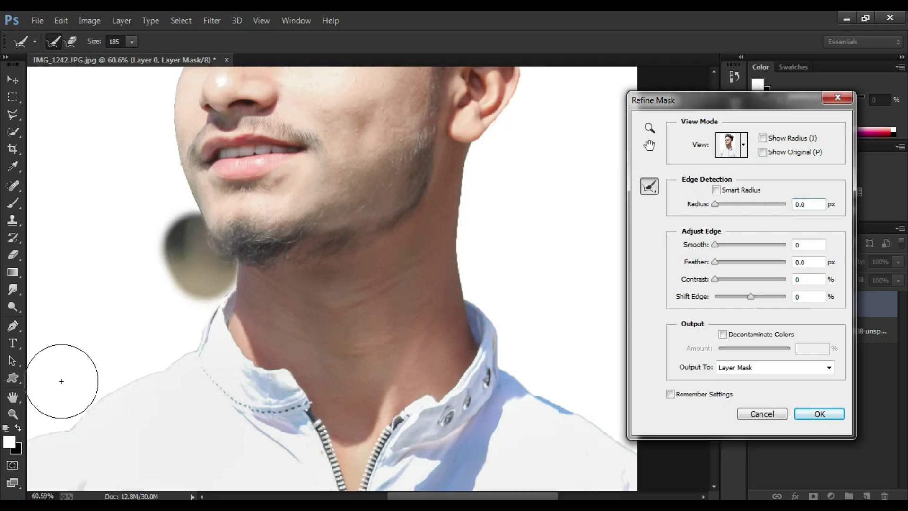
pyautogui.press('z')
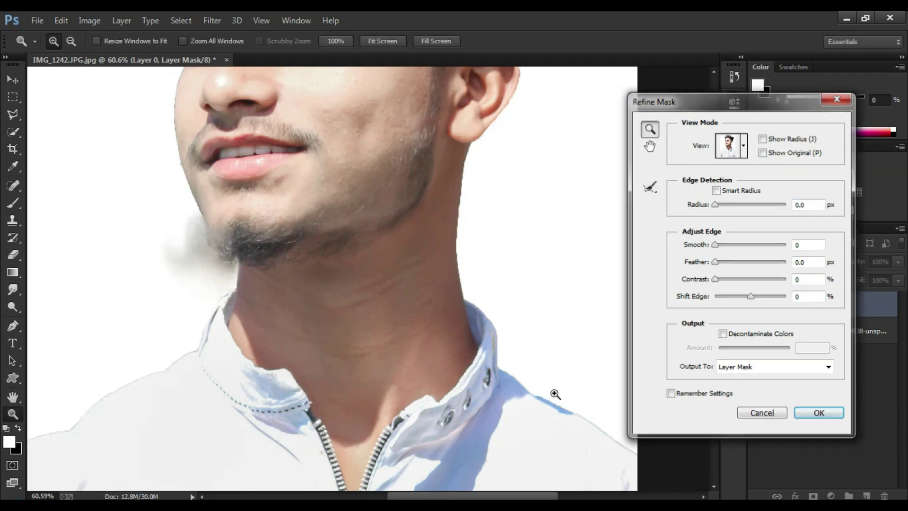
pyautogui.press('Return')
# Fix the chin and beard mask edge with a small Eraser and Brush, then fit the image
pyautogui.press('e')
pyautogui.press('[')
pyautogui.press('[')
pyautogui.press('[')
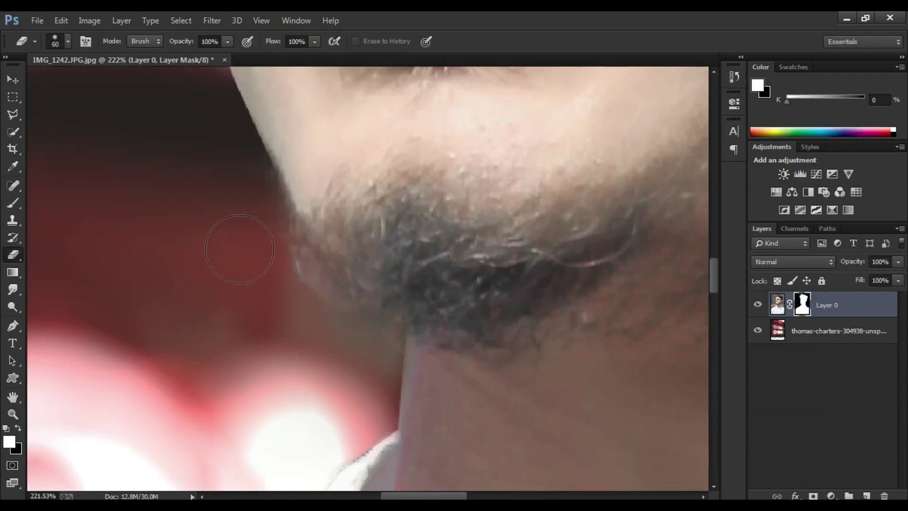
pyautogui.press('[')
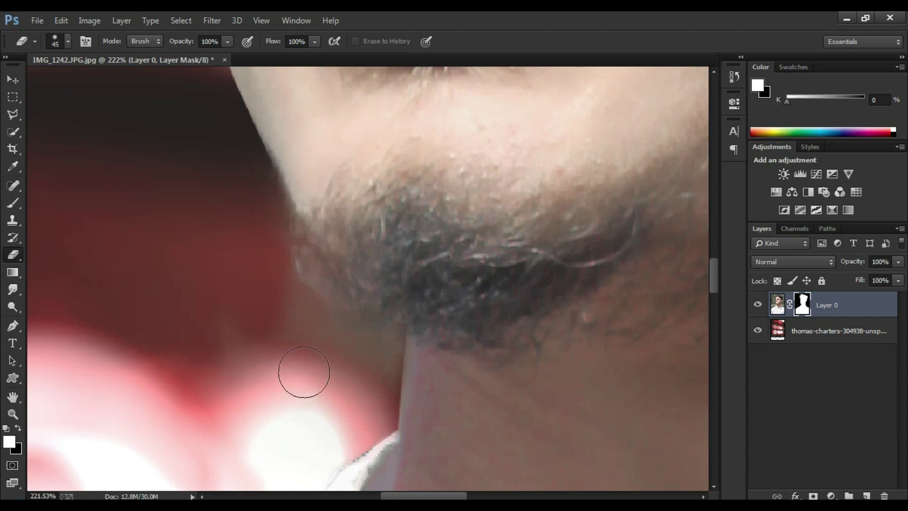
pyautogui.press('b')
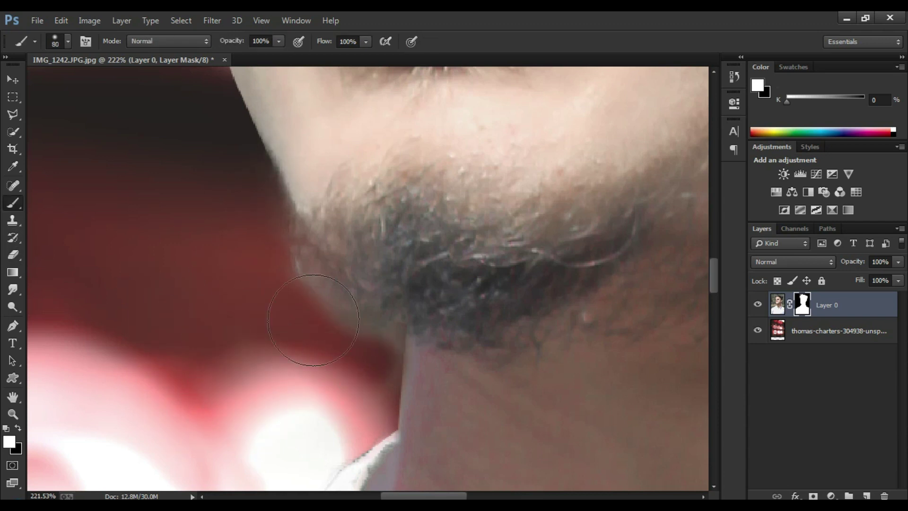
pyautogui.click(13, 254)
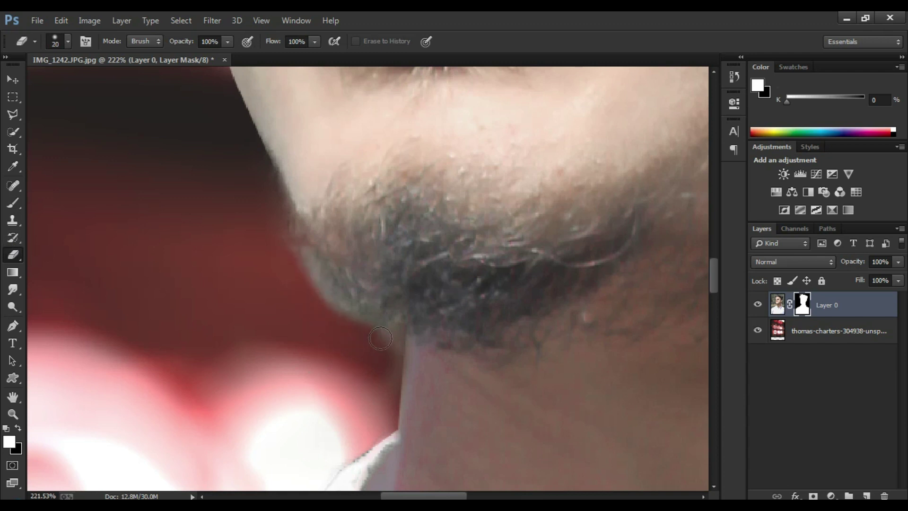
pyautogui.moveTo(251, 285); pyautogui.dragTo(343, 340)
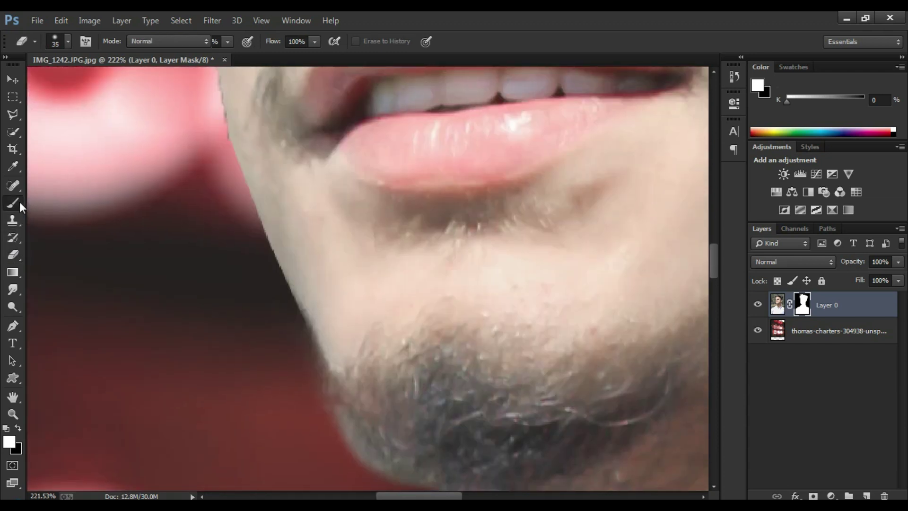
pyautogui.press('z')
pyautogui.hotkey('ctrl', '0')
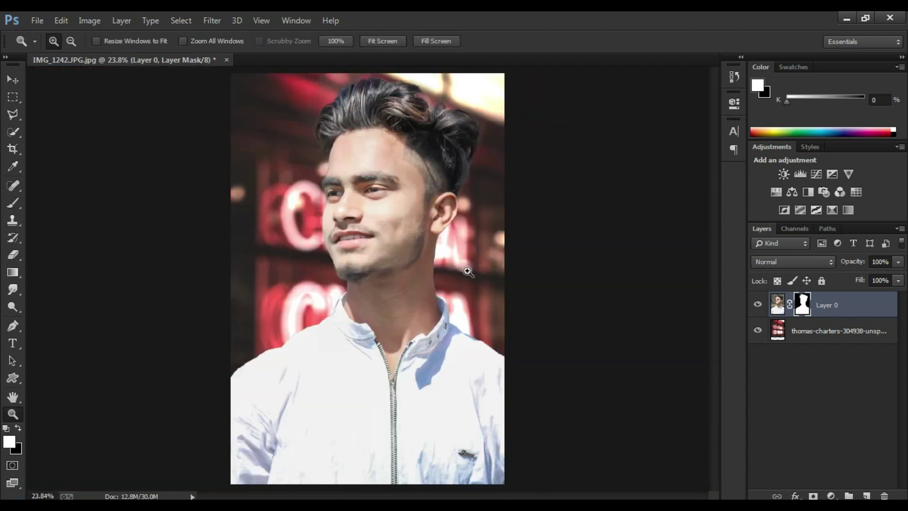
# Target the portrait's image and switch to the blending Mixer Brush for smoothing skin
pyautogui.click(468, 271)
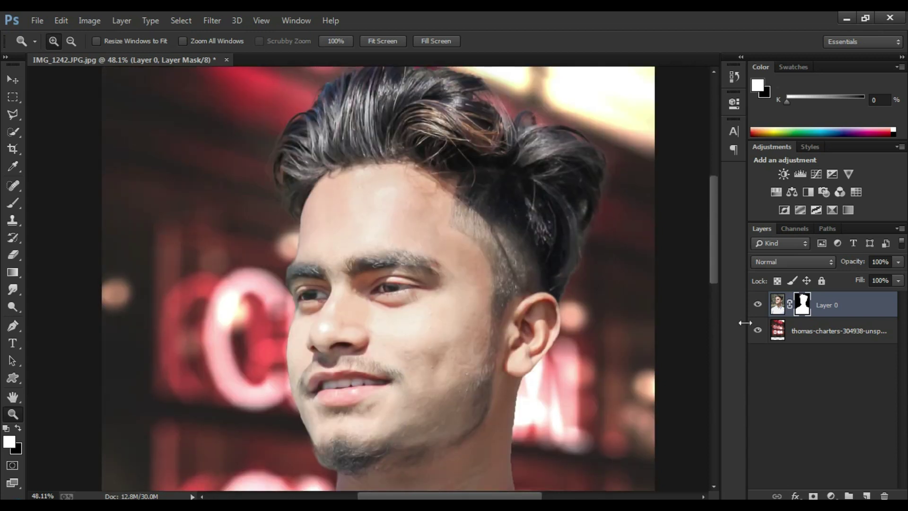
pyautogui.click(777, 307)
pyautogui.click(379, 203)
pyautogui.press('b')
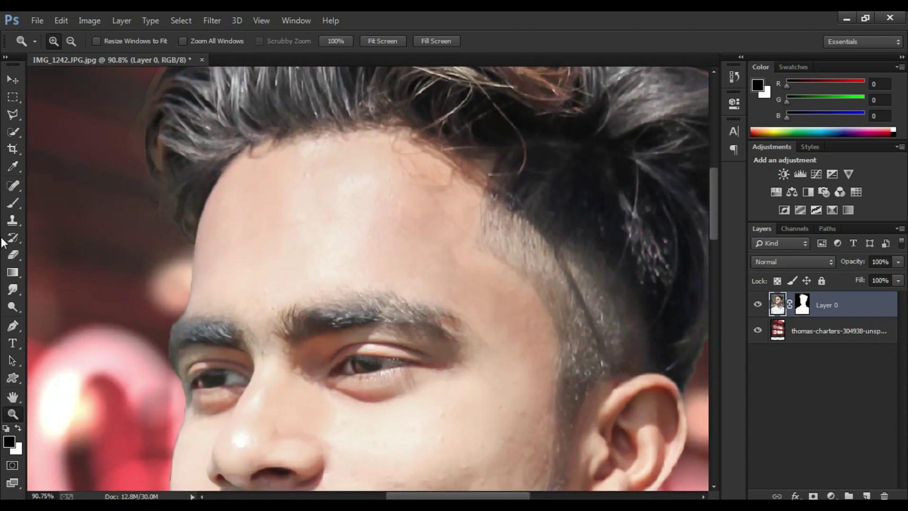
pyautogui.rightClick(13, 203)
pyautogui.click(57, 239)
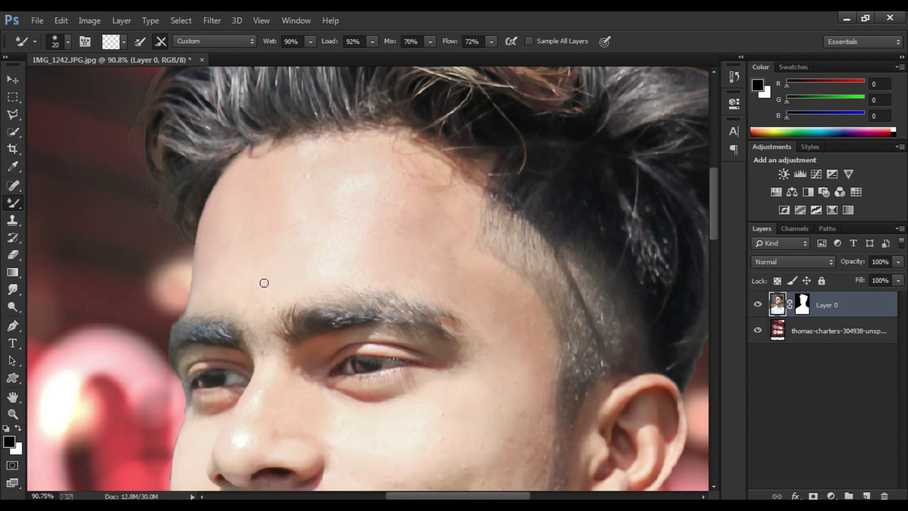
# Convert the portrait layer to a smart object, then rasterize it again
pyautogui.rightClick(854, 306)
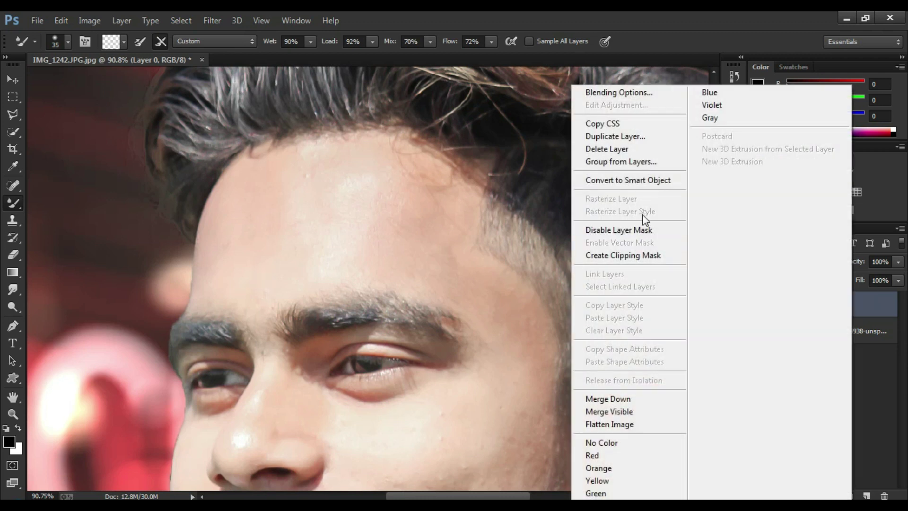
pyautogui.click(647, 182)
pyautogui.press(']')
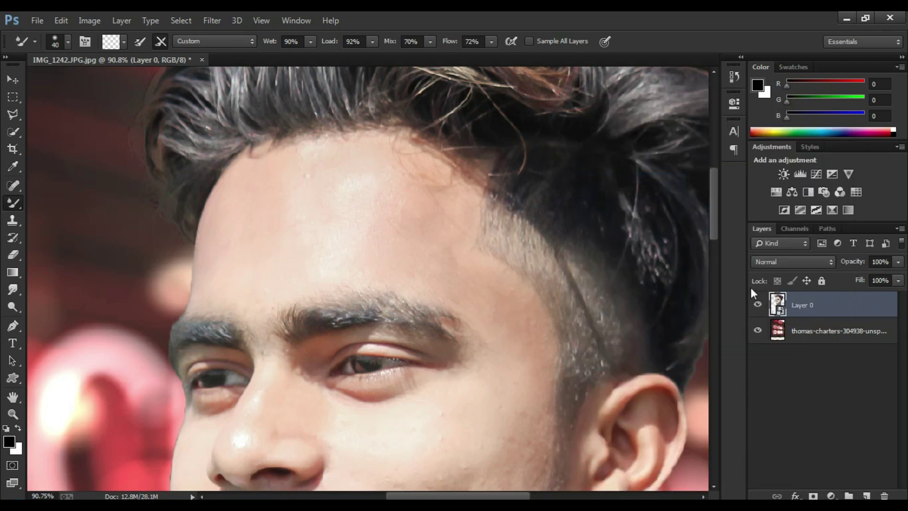
pyautogui.rightClick(821, 308)
pyautogui.click(591, 218)
pyautogui.press(']')
pyautogui.press(']')
pyautogui.press(']')
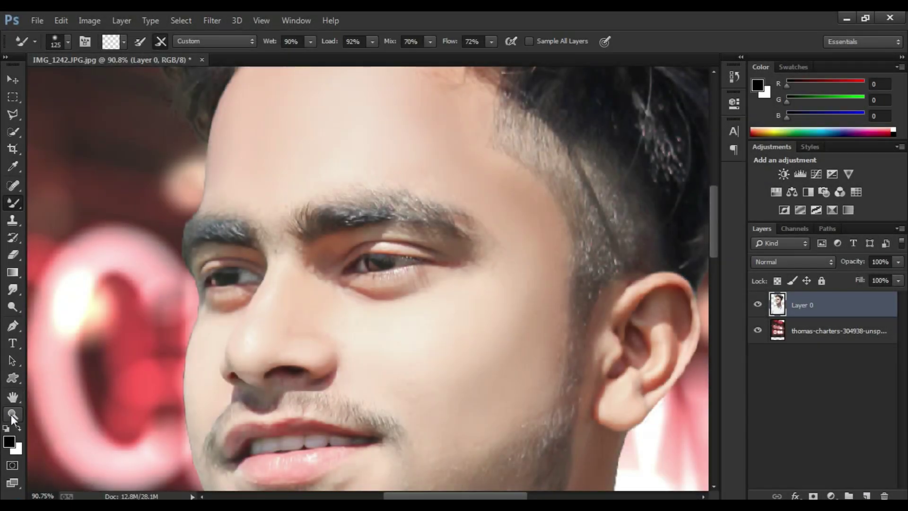
# Frame the face and jaw, then select the Patch tool
pyautogui.click(10, 414)
pyautogui.click(383, 40)
pyautogui.scroll(3, 385, 303)
pyautogui.moveTo(385, 341)
pyautogui.mouseDown()
pyautogui.moveTo(385, 219)
pyautogui.moveTo(375, 304)
pyautogui.mouseUp()
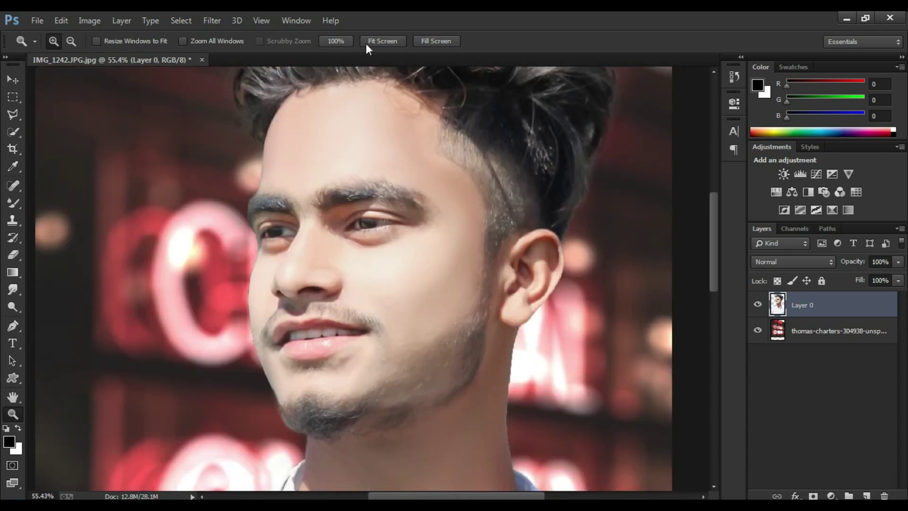
pyautogui.click(377, 41)
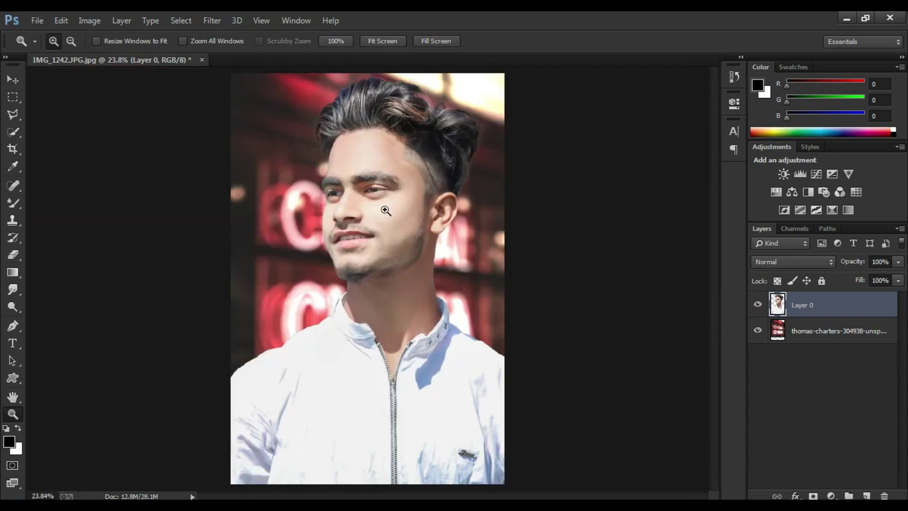
pyautogui.scroll(5, 385, 210)
pyautogui.scroll(-2, 357, 316)
pyautogui.scroll(3, 356, 316)
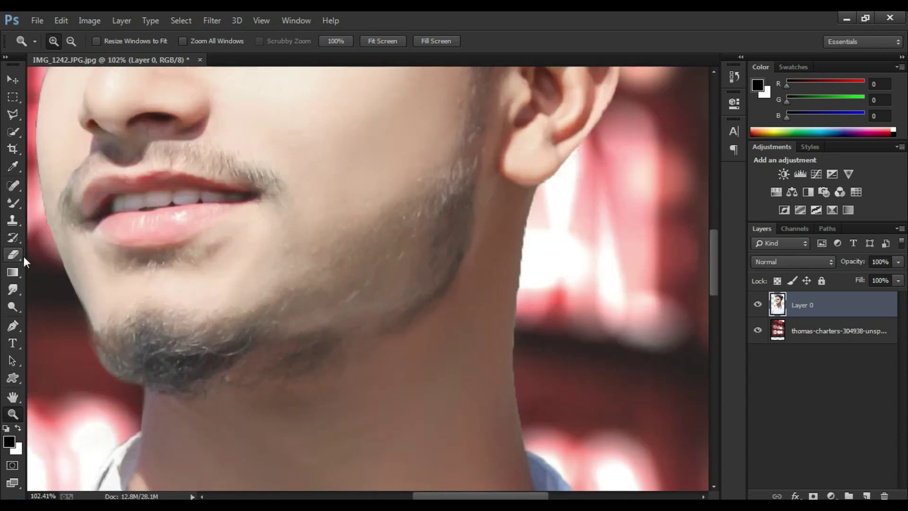
pyautogui.click(16, 204)
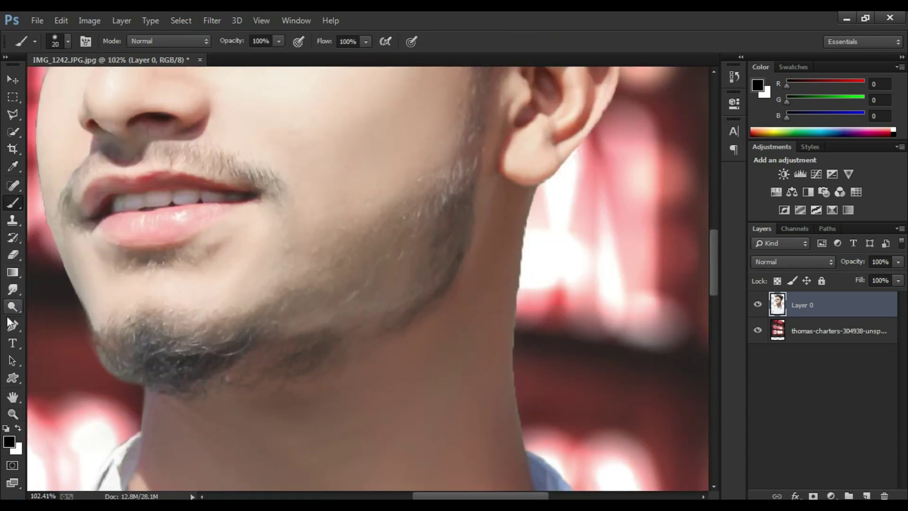
pyautogui.rightClick(15, 186)
pyautogui.click(71, 211)
# Patch two rough jaw areas with nearby clean skin, deselect, and fit the image
pyautogui.moveTo(356, 266)
pyautogui.mouseDown()
pyautogui.moveTo(416, 237)
pyautogui.moveTo(450, 234)
pyautogui.mouseUp()
pyautogui.hotkey('ctrl', 'd')
pyautogui.moveTo(318, 292); pyautogui.dragTo(372, 223)
pyautogui.moveTo(426, 247); pyautogui.dragTo(461, 320)
pyautogui.hotkey('ctrl', 'd')
pyautogui.click(12, 414)
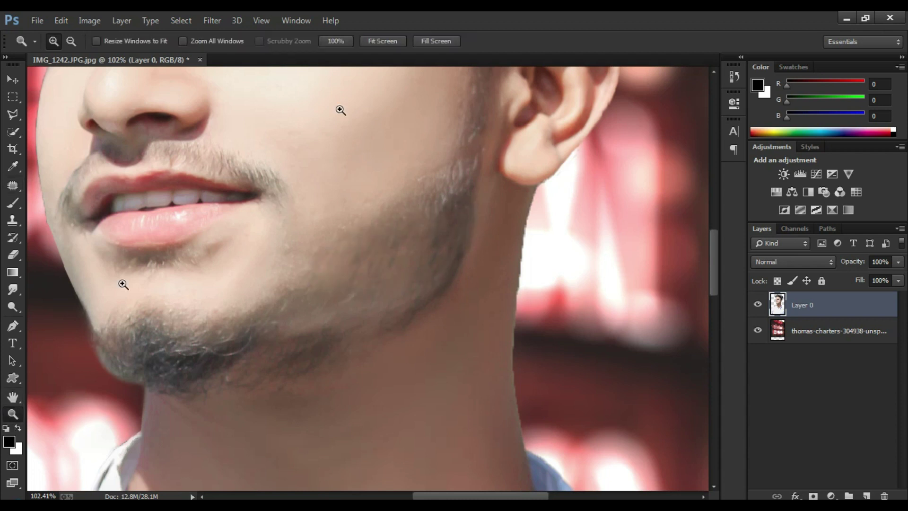
pyautogui.hotkey('ctrl', '0')
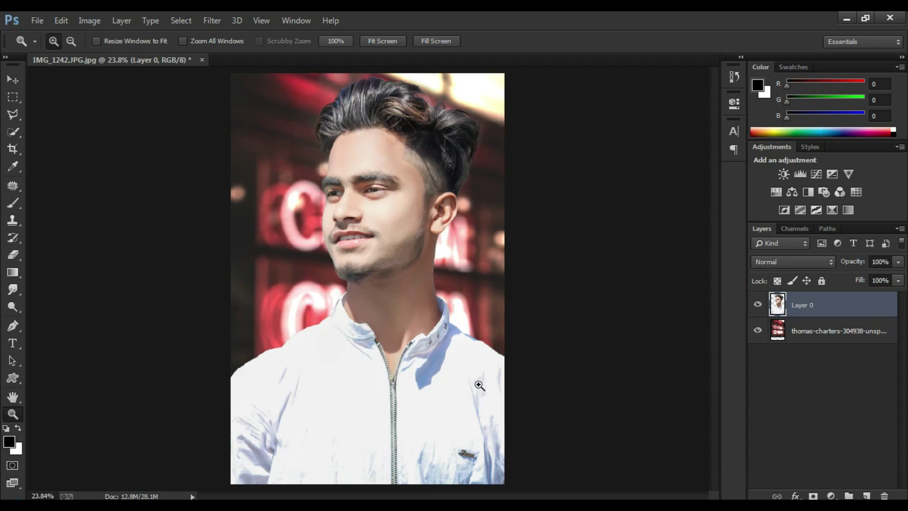
# Discard a trial Camera Raw Reds hue edit and stamp all visible layers into a new layer
pyautogui.click(212, 20)
pyautogui.click(265, 95)
pyautogui.click(699, 156)
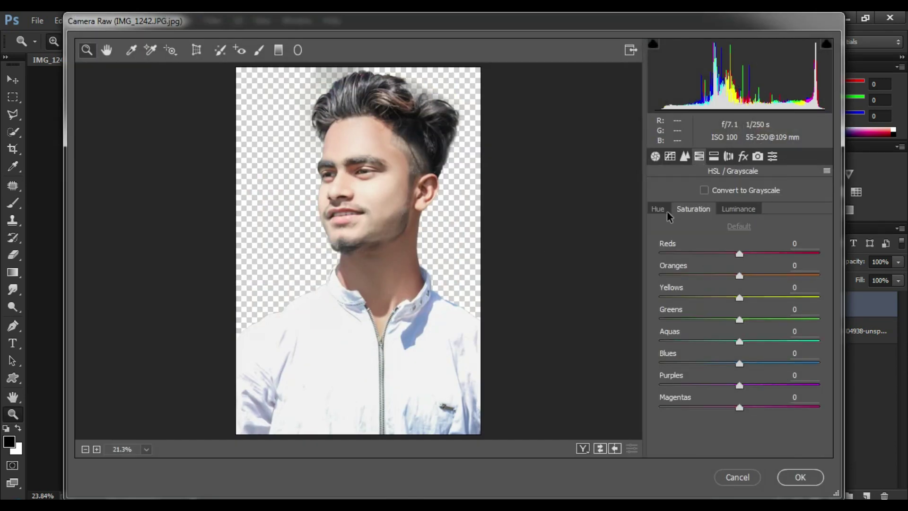
pyautogui.moveTo(738, 254); pyautogui.dragTo(707, 254)
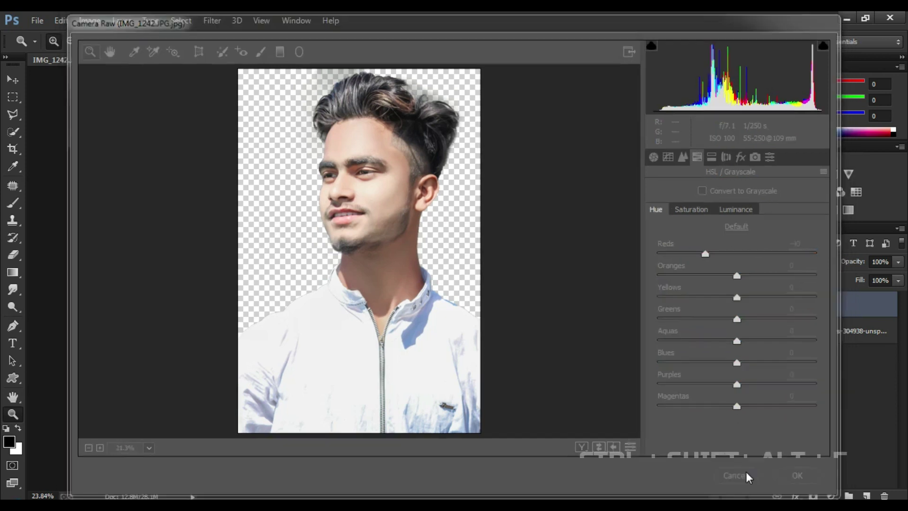
pyautogui.click(746, 472)
pyautogui.hotkey('ctrl', 'shift', 'alt', 'e')
# Lower the Reds and Oranges hue in the stamped layer's Camera Raw HSL panel
pyautogui.click(212, 21)
pyautogui.click(242, 97)
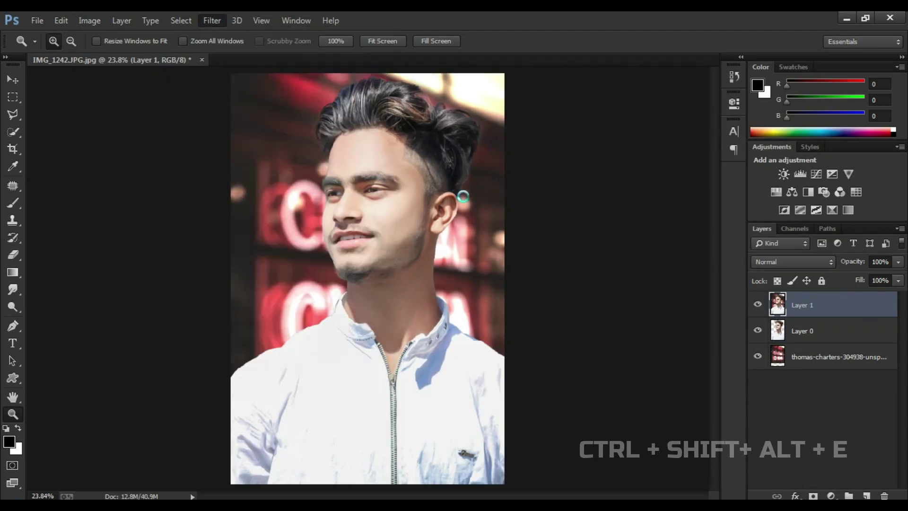
pyautogui.click(699, 157)
pyautogui.moveTo(739, 254); pyautogui.dragTo(715, 276)
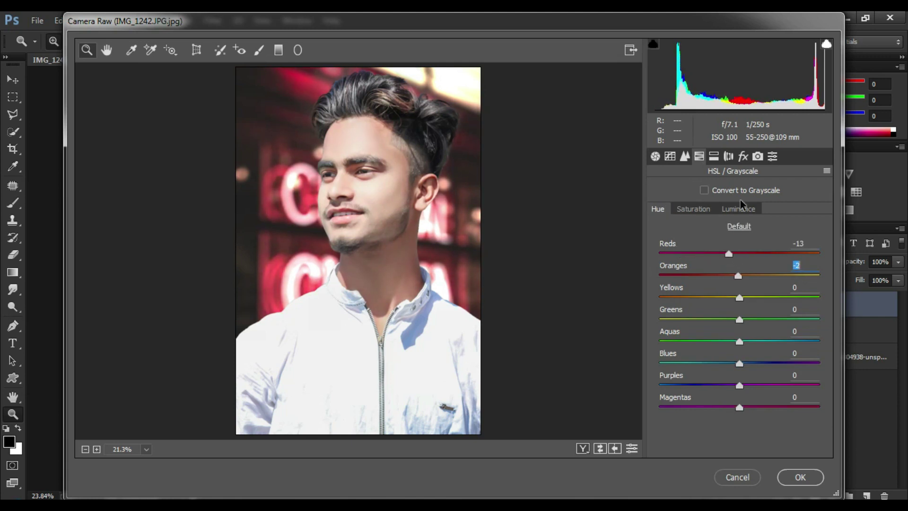
# Set Camera Calibration shadows tint +100, adjust the red primary, green hue +14, blue hue -23, then apply
pyautogui.click(758, 156)
pyautogui.moveTo(756, 231); pyautogui.dragTo(804, 231)
pyautogui.moveTo(764, 274)
pyautogui.mouseDown()
pyautogui.moveTo(778, 273)
pyautogui.moveTo(726, 271)
pyautogui.mouseUp()
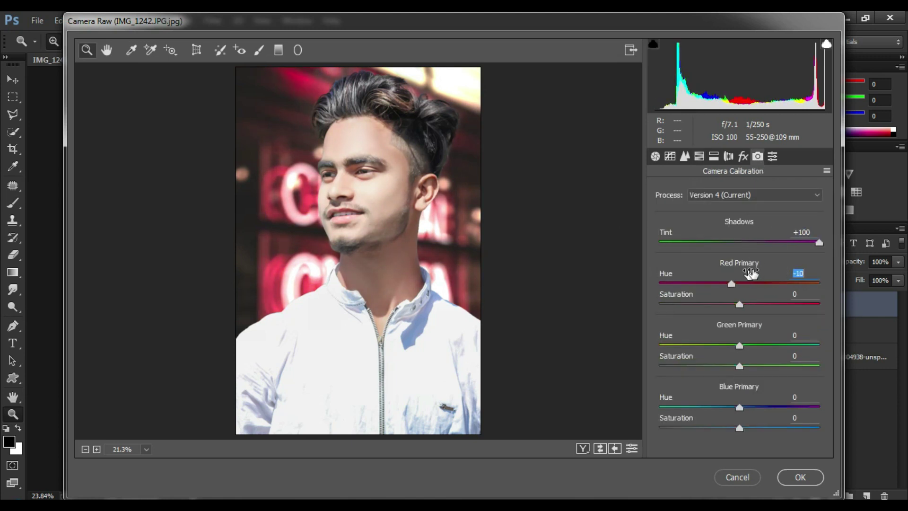
pyautogui.moveTo(746, 300); pyautogui.dragTo(756, 300)
pyautogui.moveTo(739, 346)
pyautogui.mouseDown()
pyautogui.moveTo(699, 340)
pyautogui.moveTo(762, 340)
pyautogui.moveTo(751, 345)
pyautogui.mouseUp()
pyautogui.moveTo(740, 407)
pyautogui.mouseDown()
pyautogui.moveTo(720, 406)
pyautogui.moveTo(747, 396)
pyautogui.moveTo(753, 426)
pyautogui.mouseUp()
pyautogui.click(799, 477)
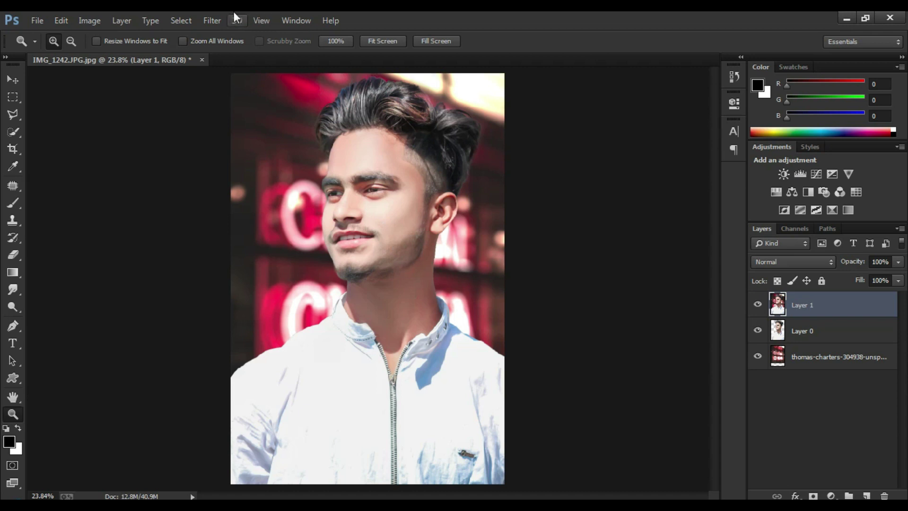
# Apply the AVC-Olivia Camera Raw preset to the stamped layer
pyautogui.click(237, 21)
pyautogui.click(257, 96)
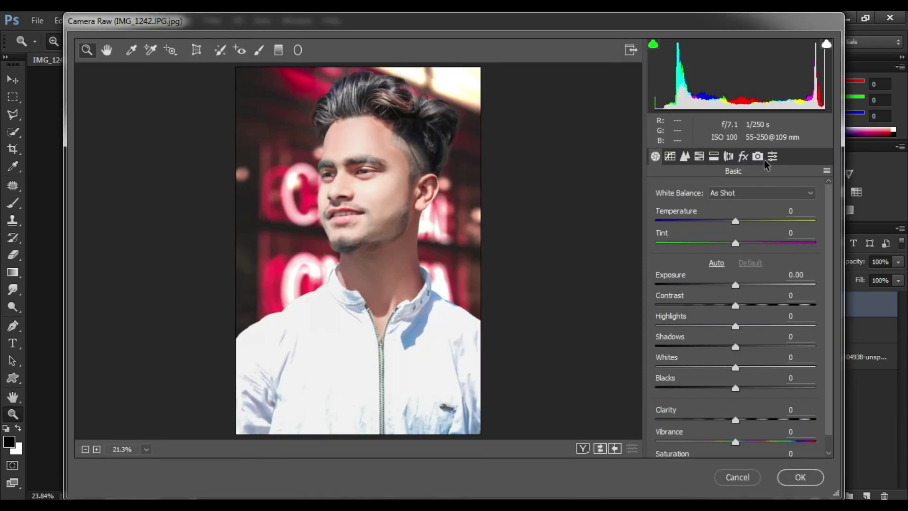
pyautogui.click(771, 156)
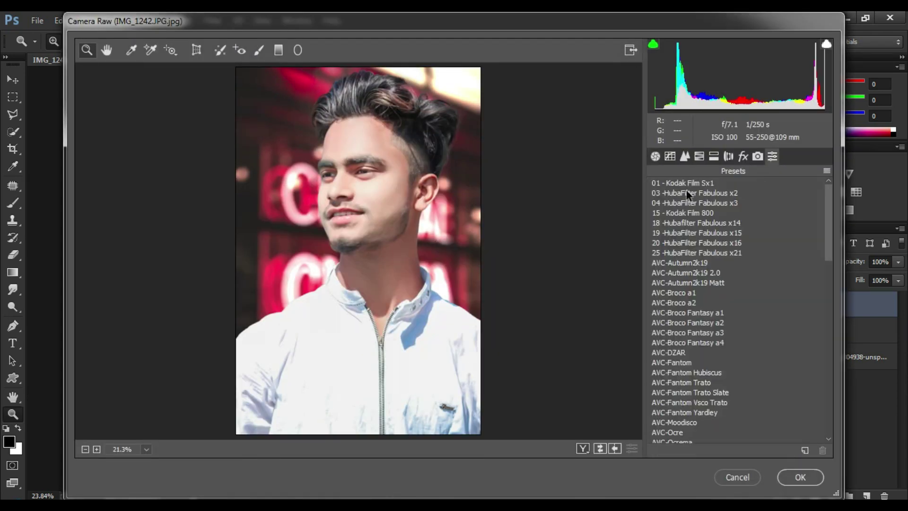
pyautogui.click(681, 401)
pyautogui.click(675, 394)
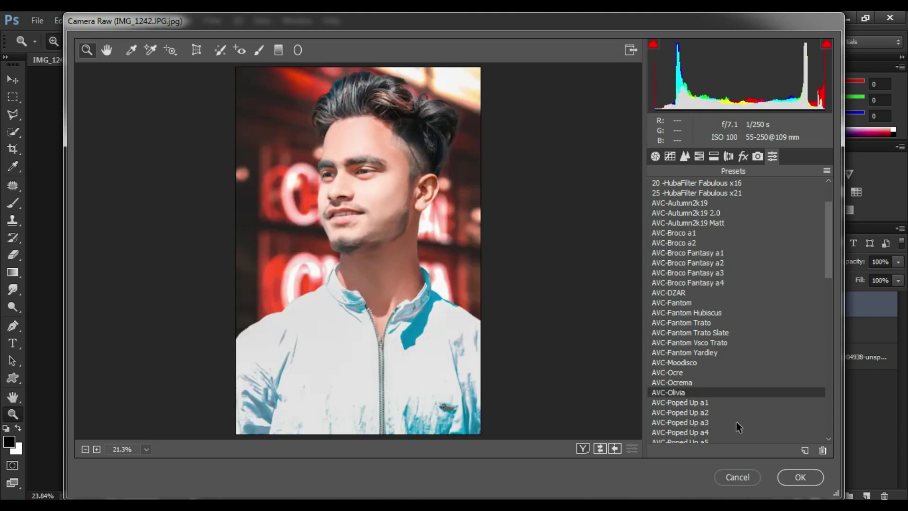
pyautogui.click(813, 467)
# Zoom in closely on the mouth and chin
pyautogui.moveTo(349, 181); pyautogui.dragTo(380, 253)
pyautogui.click(392, 100)
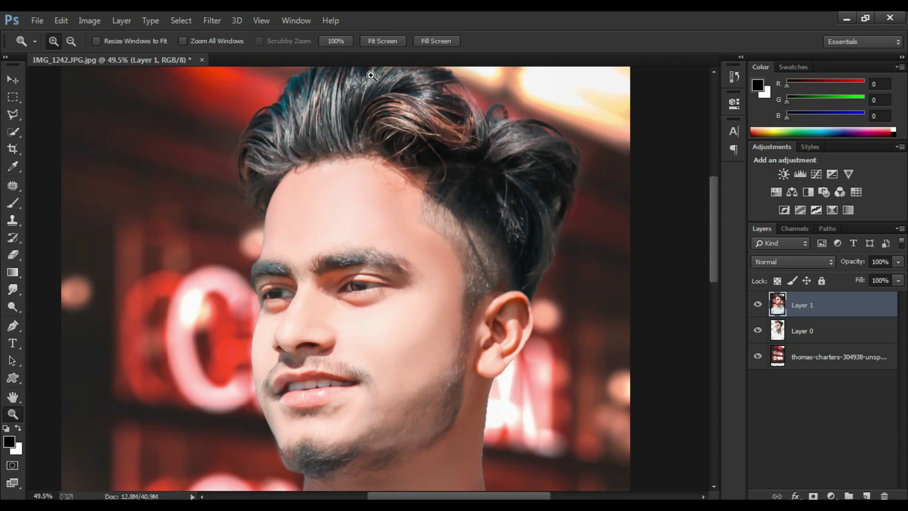
pyautogui.click(393, 38)
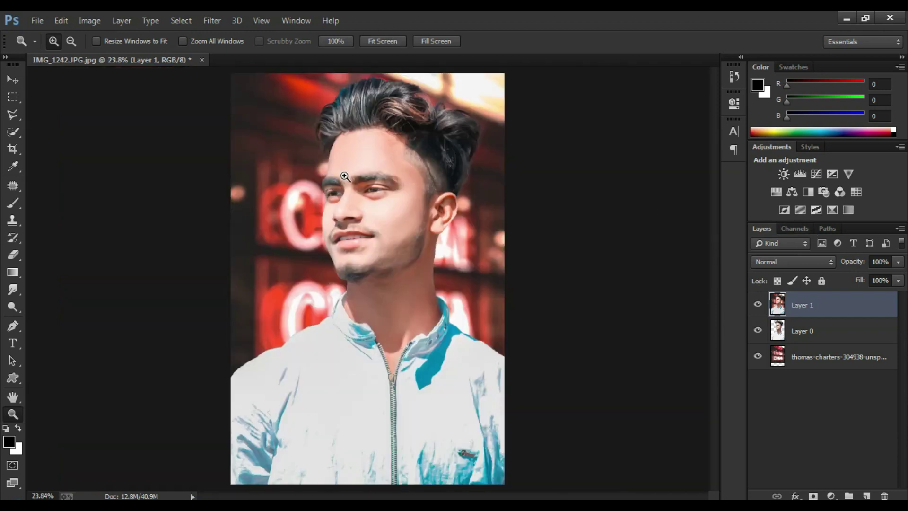
pyautogui.click(372, 249)
pyautogui.moveTo(263, 197); pyautogui.dragTo(383, 387)
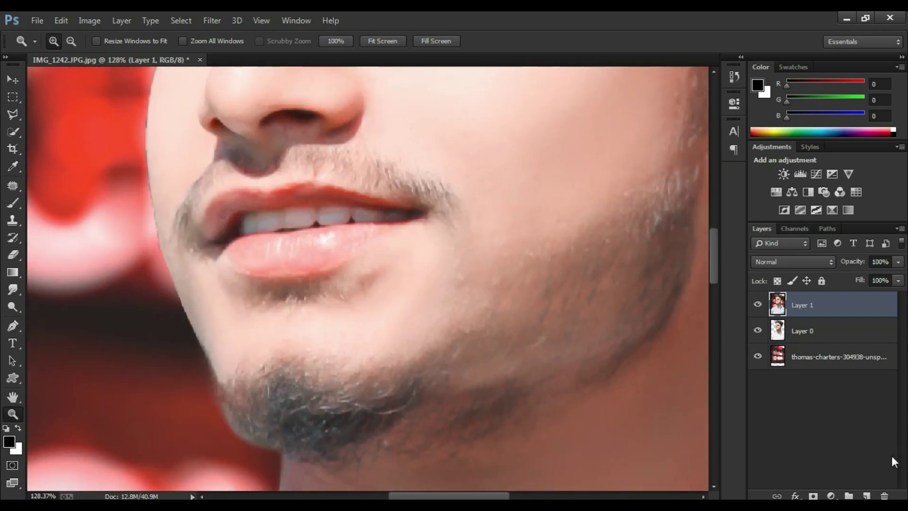
# Add a lip layer in Soft Light mode at 72% opacity with a red brush colour
pyautogui.click(866, 496)
pyautogui.click(12, 203)
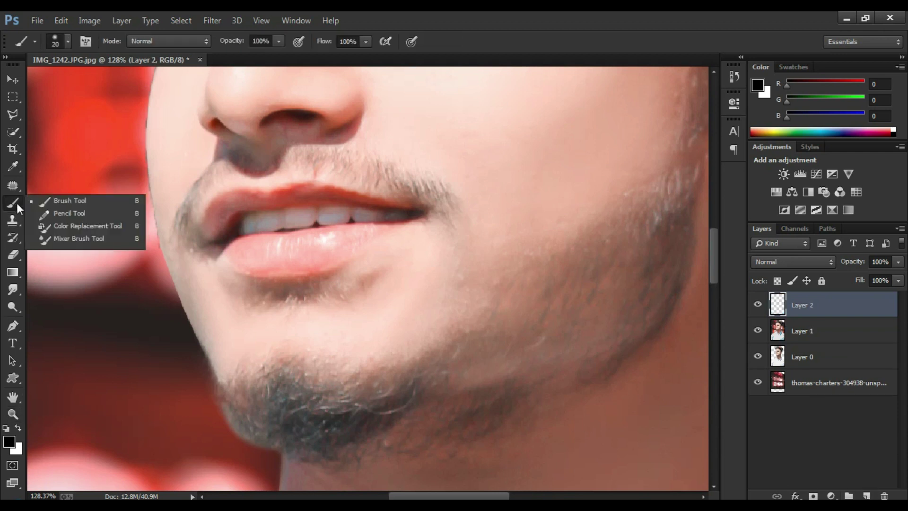
pyautogui.click(9, 442)
pyautogui.click(343, 255)
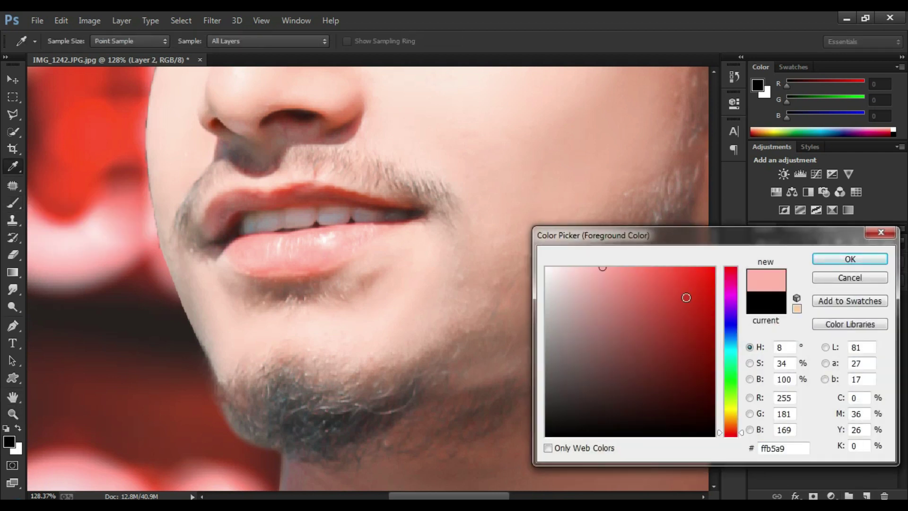
pyautogui.click(666, 275)
pyautogui.click(814, 260)
pyautogui.click(776, 188)
pyautogui.moveTo(898, 261); pyautogui.dragTo(885, 271)
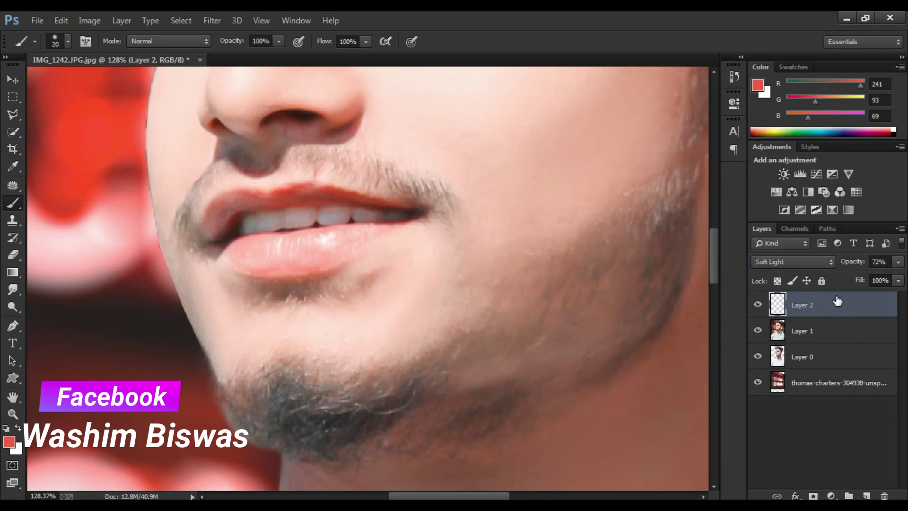
# Paint red over the lower lip, zoom back to the face, and add another empty layer
pyautogui.press(']')
pyautogui.press(']')
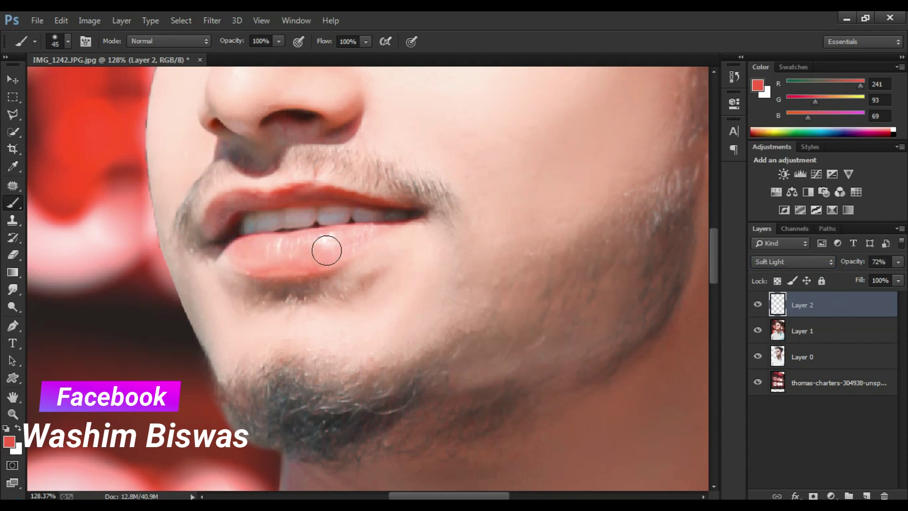
pyautogui.moveTo(321, 250)
pyautogui.mouseDown()
pyautogui.moveTo(247, 249)
pyautogui.moveTo(349, 239)
pyautogui.moveTo(255, 256)
pyautogui.mouseUp()
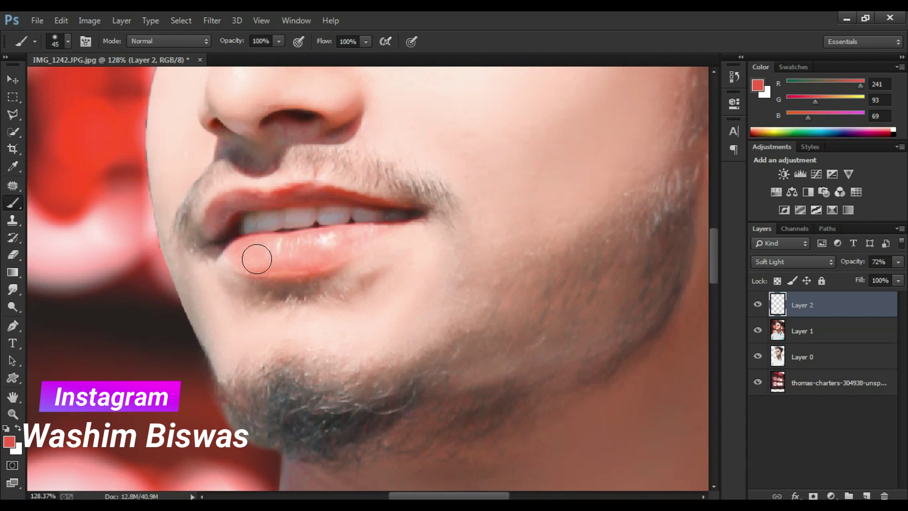
pyautogui.click(13, 414)
pyautogui.click(384, 42)
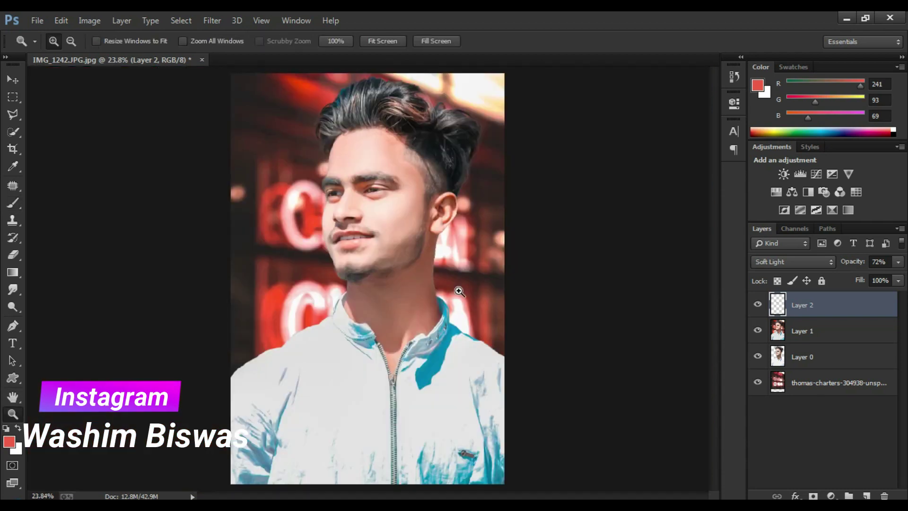
pyautogui.click(426, 296)
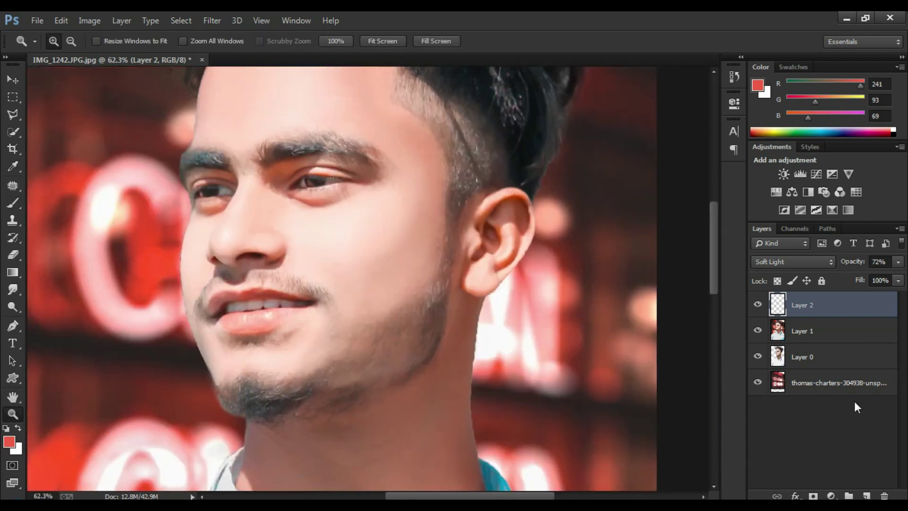
pyautogui.click(866, 496)
pyautogui.click(61, 20)
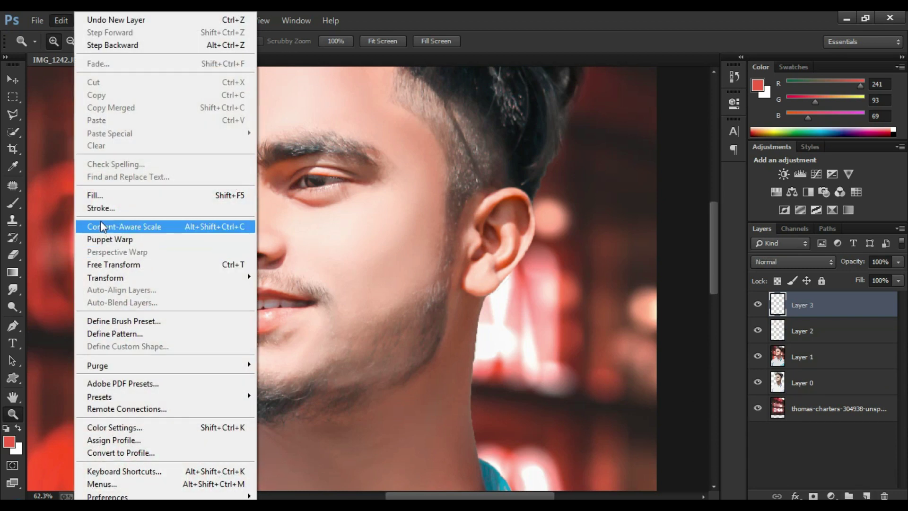
# Fill the new layer with 50% gray and set its blend mode to Overlay
pyautogui.click(99, 196)
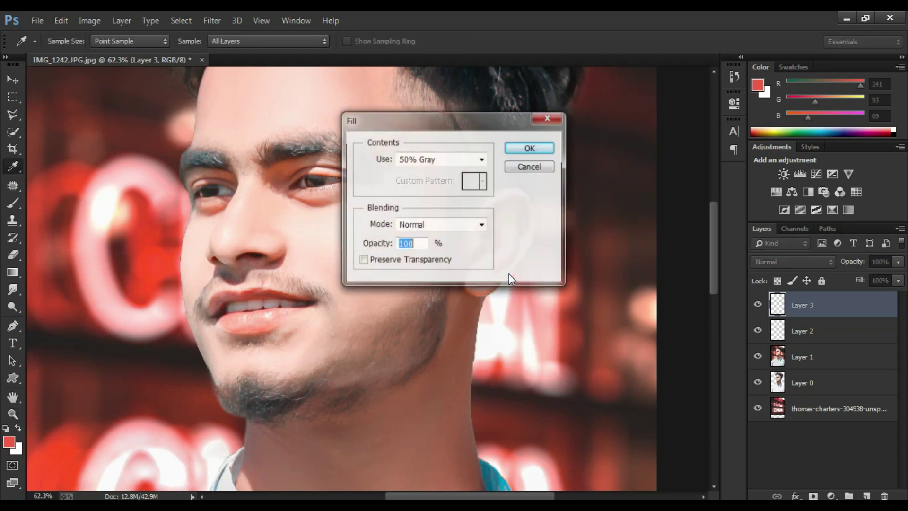
pyautogui.click(531, 148)
pyautogui.press('z')
pyautogui.click(782, 261)
pyautogui.click(768, 175)
# Brighten the teeth with the Dodge tool on the gray overlay layer
pyautogui.moveTo(156, 246); pyautogui.dragTo(411, 407)
pyautogui.rightClick(13, 289)
pyautogui.click(52, 316)
pyautogui.click(18, 307)
pyautogui.rightClick(362, 289)
pyautogui.press('Escape')
pyautogui.press('[')
pyautogui.press('[')
pyautogui.press('[')
pyautogui.press(']')
pyautogui.moveTo(443, 213)
pyautogui.mouseDown()
pyautogui.moveTo(361, 211)
pyautogui.moveTo(291, 225)
pyautogui.mouseUp()
# Patch two uneven spots in the beard along the jaw
pyautogui.click(13, 414)
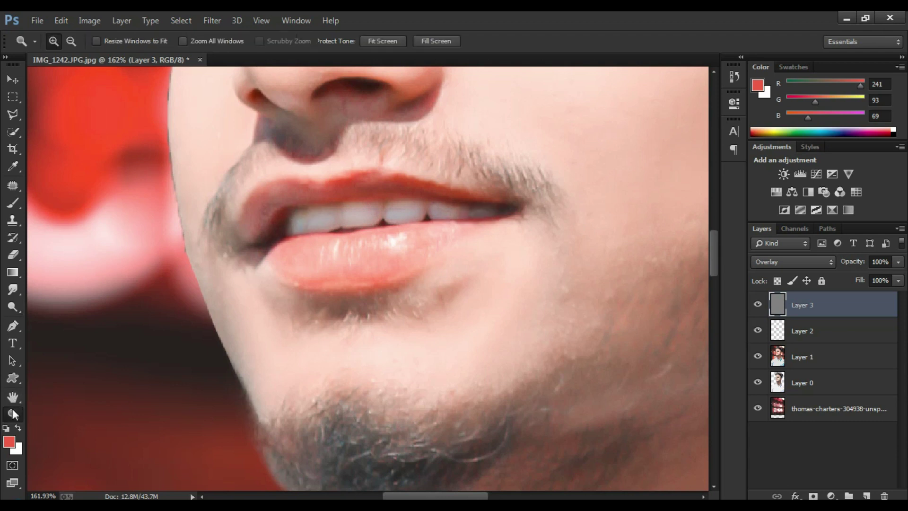
pyautogui.click(383, 41)
pyautogui.moveTo(328, 191); pyautogui.dragTo(467, 310)
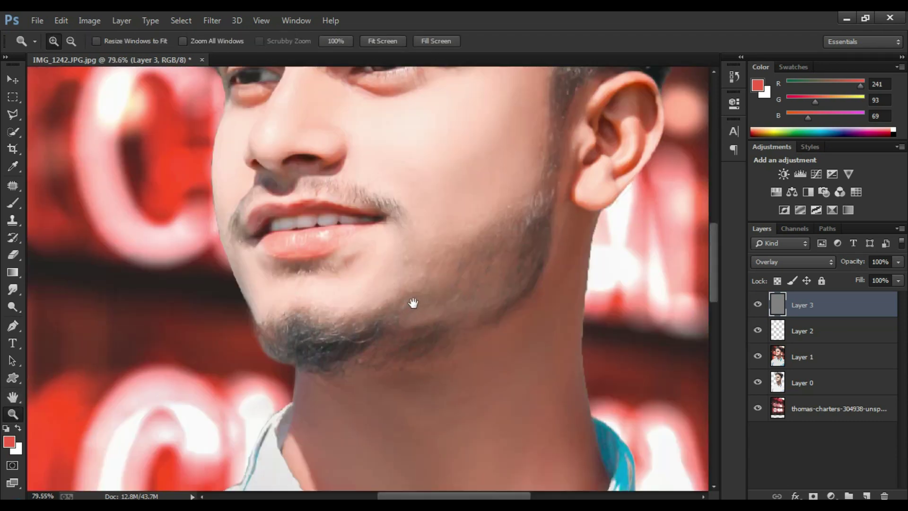
pyautogui.scroll(3, 411, 304)
pyautogui.moveTo(345, 258)
pyautogui.mouseDown()
pyautogui.moveTo(325, 273)
pyautogui.moveTo(381, 308)
pyautogui.mouseUp()
pyautogui.hotkey('ctrl', 'd')
pyautogui.moveTo(369, 259)
pyautogui.mouseDown()
pyautogui.moveTo(325, 319)
pyautogui.moveTo(365, 293)
pyautogui.mouseUp()
pyautogui.hotkey('ctrl', 'd')
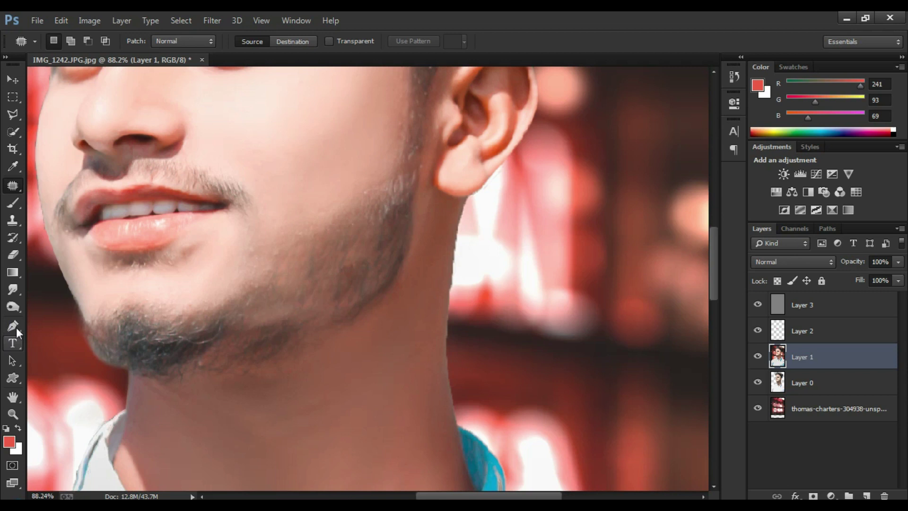
# Paint black shading along the jaw on a new top layer
pyautogui.hotkey('ctrl', 'shift', 'alt', 'n')
pyautogui.press('b')
pyautogui.hotkey('ctrl', 'shift', ']')
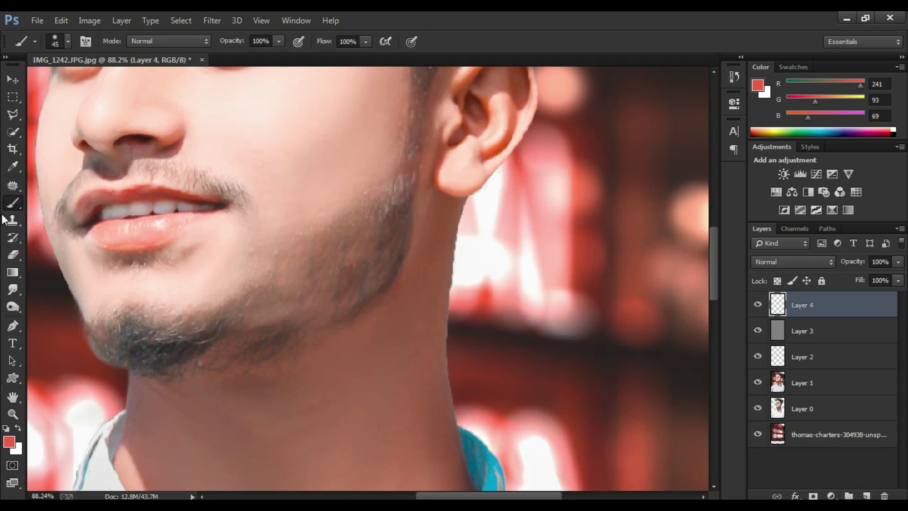
pyautogui.press('d')
pyautogui.moveTo(852, 261); pyautogui.dragTo(826, 265)
pyautogui.press(']')
pyautogui.press(']')
pyautogui.press(']')
pyautogui.moveTo(305, 258)
pyautogui.mouseDown()
pyautogui.moveTo(330, 287)
pyautogui.moveTo(392, 203)
pyautogui.mouseUp()
pyautogui.moveTo(851, 262); pyautogui.dragTo(839, 265)
pyautogui.press('[')
pyautogui.moveTo(392, 198); pyautogui.dragTo(308, 284)
pyautogui.press(']')
# Lower the shading layer's opacity and set it to Pin Light blending
pyautogui.press('e')
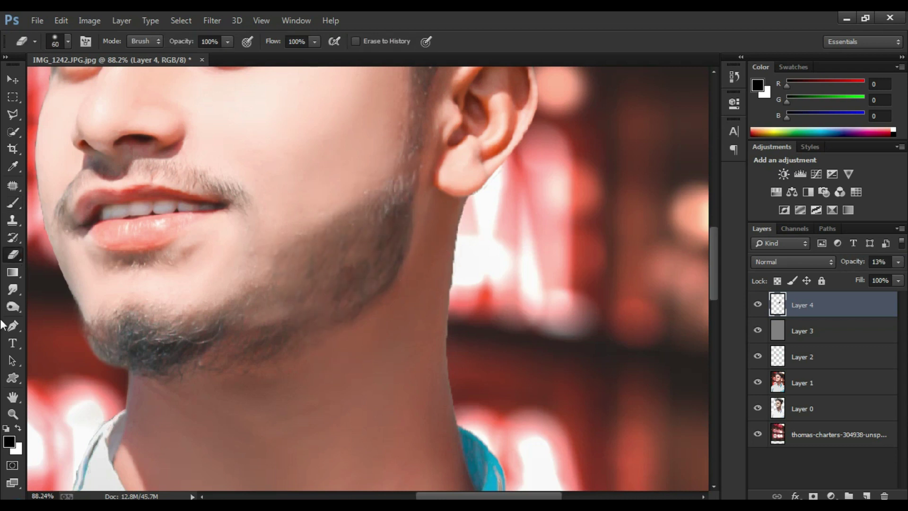
pyautogui.press('z')
pyautogui.hotkey('ctrl', '0')
pyautogui.moveTo(847, 262); pyautogui.dragTo(836, 262)
pyautogui.click(793, 261)
pyautogui.click(776, 231)
# Merge all visible layers into a single layer
pyautogui.click(899, 228)
pyautogui.click(810, 406)
pyautogui.click(392, 185)
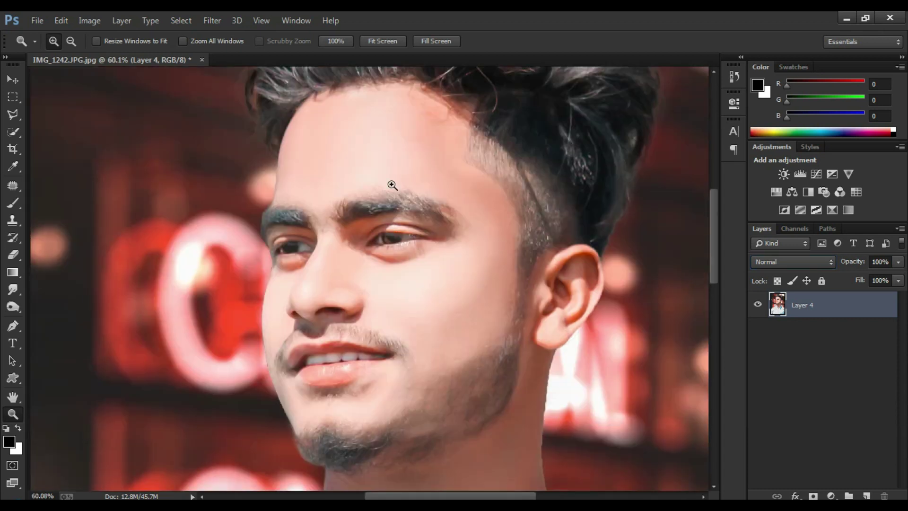
# Flatten the image and add a new empty layer
pyautogui.click(383, 42)
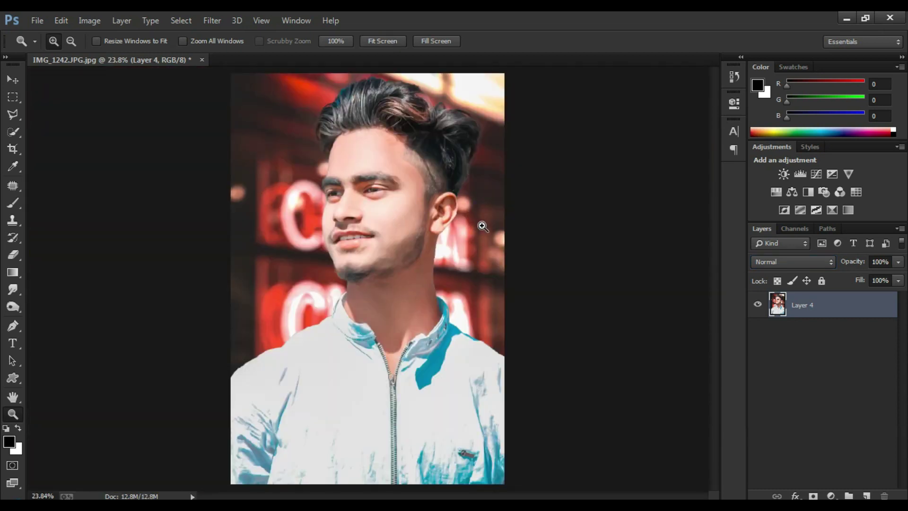
pyautogui.rightClick(813, 305)
pyautogui.click(828, 432)
pyautogui.hotkey('ctrl', 'shift', 'alt', 'n')
# Paint a soft red glow, sampled from the neon, beside the neck in Screen mode
pyautogui.click(8, 440)
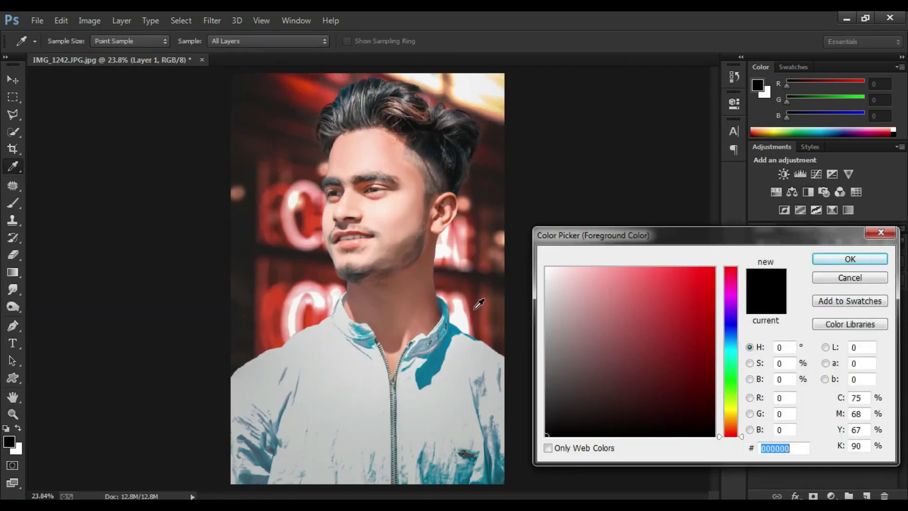
pyautogui.click(295, 306)
pyautogui.click(849, 259)
pyautogui.press('b')
pyautogui.click(804, 262)
pyautogui.click(767, 125)
pyautogui.press(']')
pyautogui.press(']')
pyautogui.press(']')
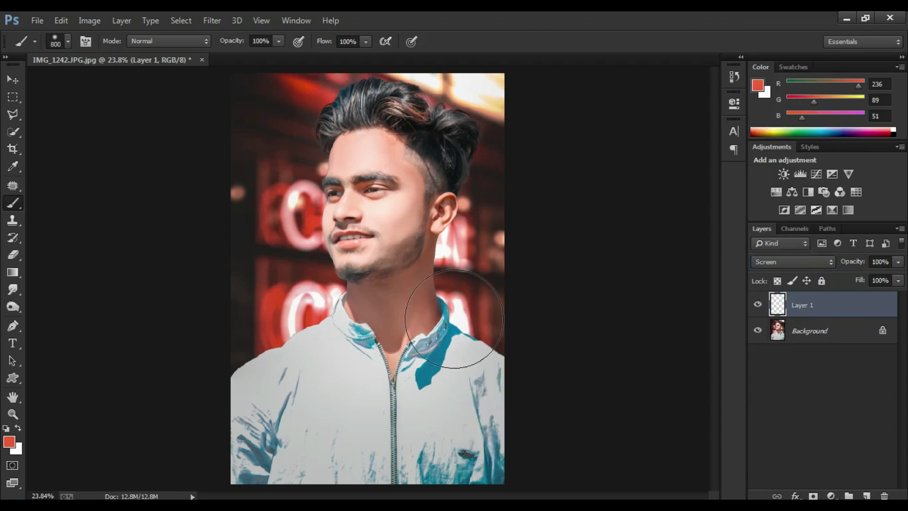
pyautogui.click(456, 317)
pyautogui.moveTo(446, 282); pyautogui.dragTo(486, 327)
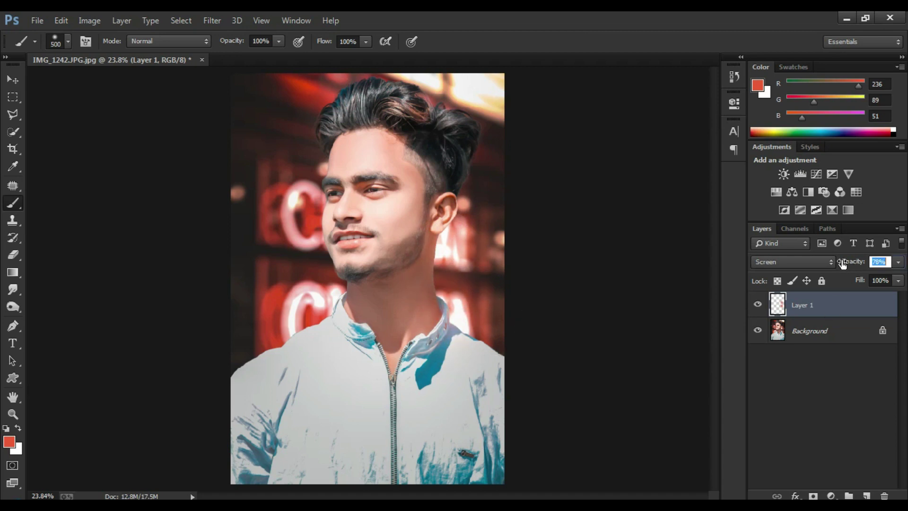
# On a second Screen layer, paint a warm yellow glow near the hair and enlarge it
pyautogui.click(866, 495)
pyautogui.click(9, 441)
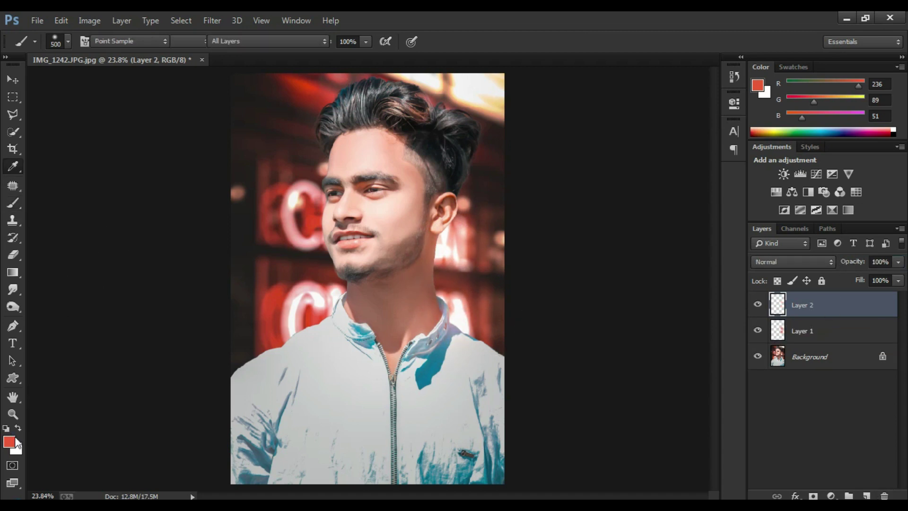
pyautogui.moveTo(731, 431); pyautogui.dragTo(730, 417)
pyautogui.click(685, 272)
pyautogui.click(850, 259)
pyautogui.press('b')
pyautogui.click(792, 261)
pyautogui.click(762, 123)
pyautogui.hotkey('ctrl', 't')
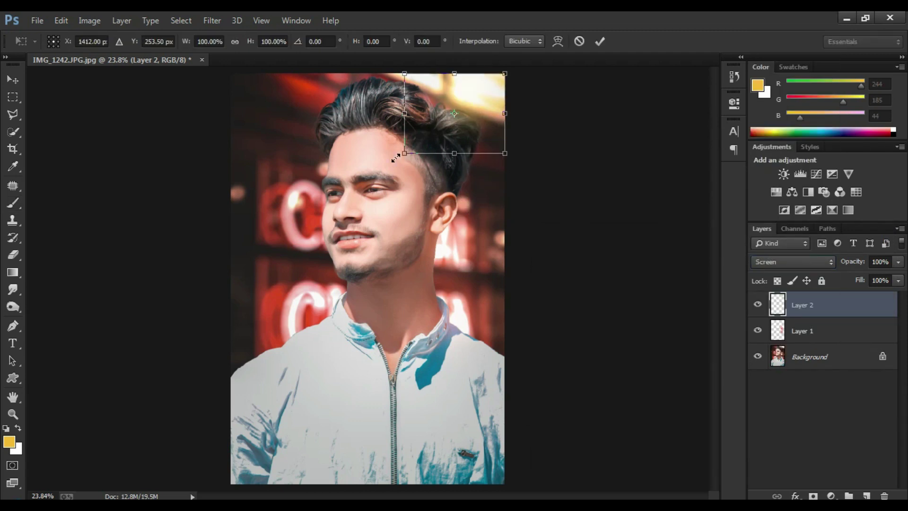
pyautogui.moveTo(488, 179)
pyautogui.mouseDown()
pyautogui.moveTo(520, 146)
pyautogui.moveTo(497, 146)
pyautogui.mouseUp()
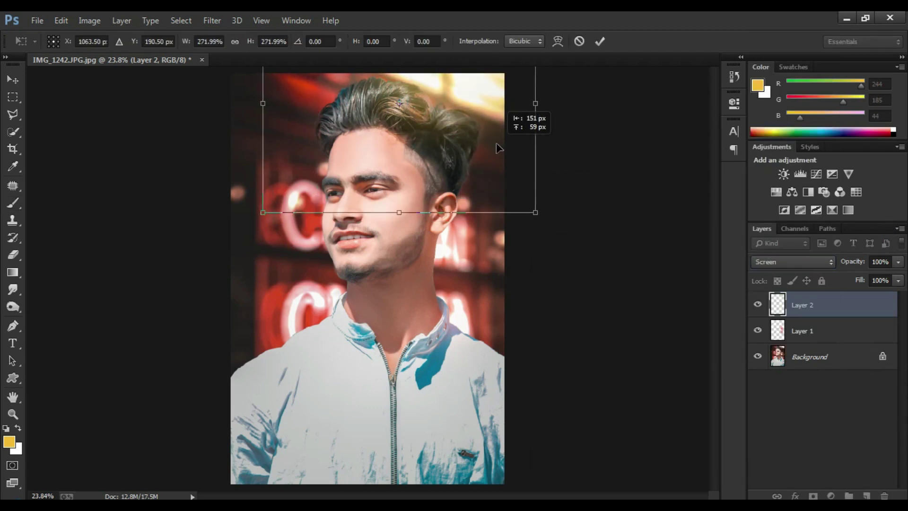
pyautogui.press('Return')
# Flatten all layers into one background layer
pyautogui.click(900, 229)
pyautogui.click(775, 423)
pyautogui.click(13, 413)
# Zoom into the face, choose the Burn tool, and duplicate the photo onto a new layer
pyautogui.press('d')
pyautogui.click(402, 331)
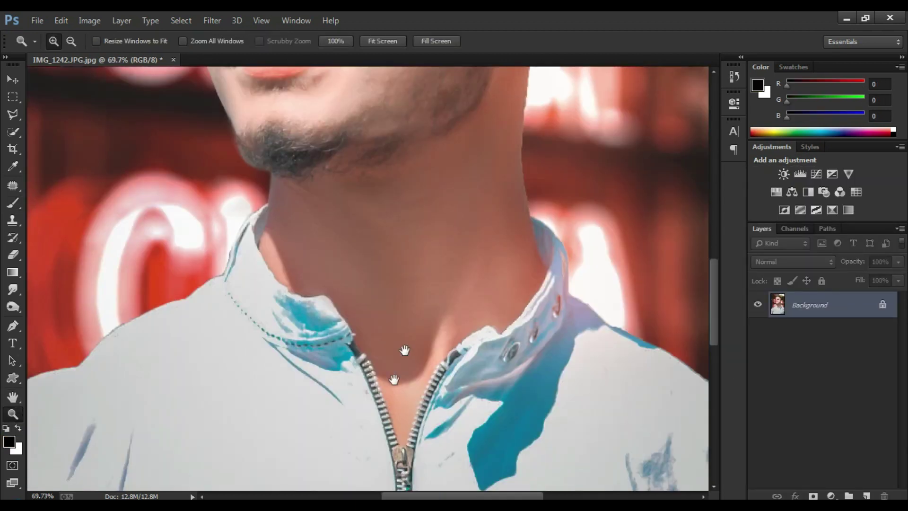
pyautogui.scroll(3, 378, 347)
pyautogui.scroll(5, 362, 142)
pyautogui.scroll(-8, 363, 77)
pyautogui.scroll(10, 360, 208)
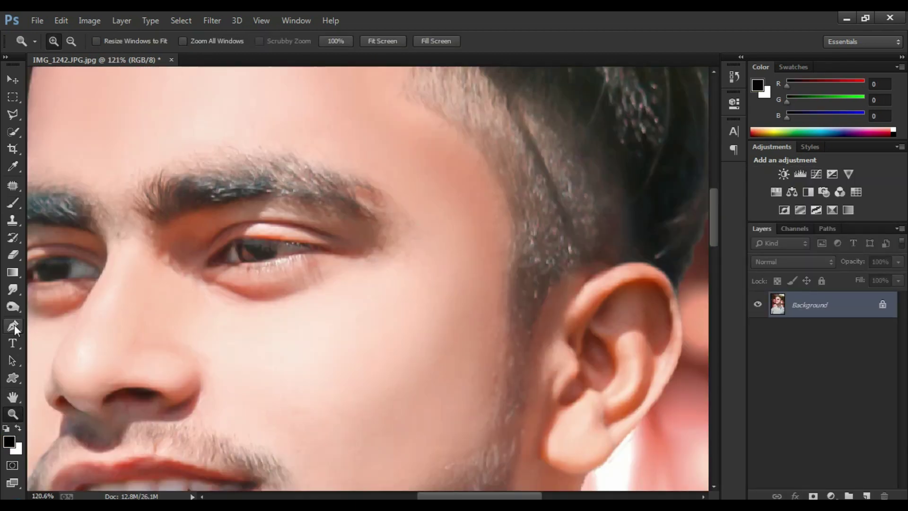
pyautogui.click(12, 306)
pyautogui.press('[')
pyautogui.press('[')
pyautogui.press('[')
pyautogui.press('[')
pyautogui.press('[')
pyautogui.press('[')
pyautogui.hotkey('ctrl', 'j')
# Burn along the eyebrows to darken and define them
pyautogui.press('[')
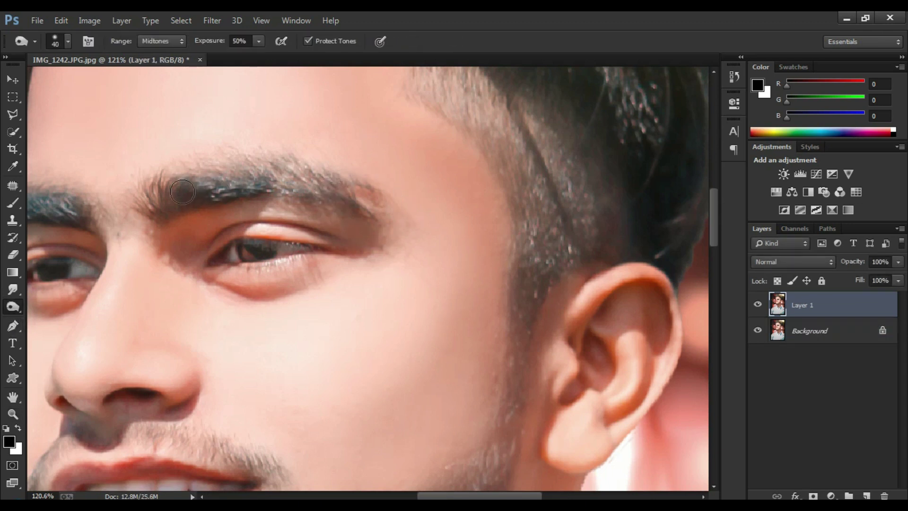
pyautogui.moveTo(199, 190)
pyautogui.mouseDown()
pyautogui.moveTo(359, 208)
pyautogui.moveTo(566, 250)
pyautogui.mouseUp()
pyautogui.press('[')
pyautogui.moveTo(303, 256); pyautogui.dragTo(250, 268)
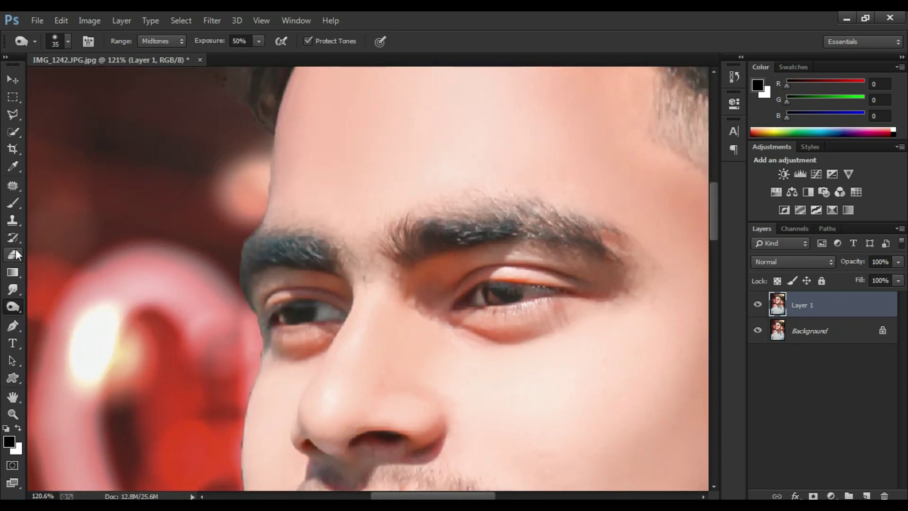
pyautogui.click(15, 251)
pyautogui.click(14, 308)
pyautogui.click(62, 305)
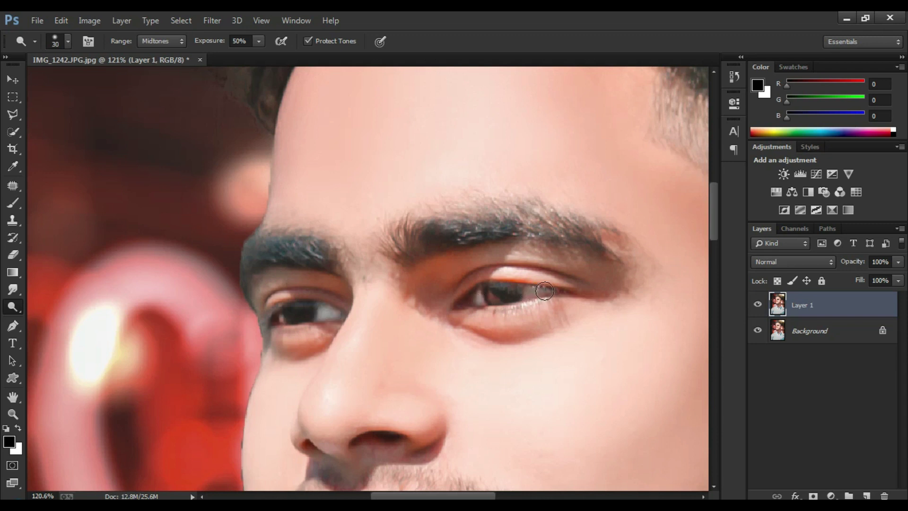
# Fit the whole portrait back in the window
pyautogui.click(13, 414)
pyautogui.click(385, 42)
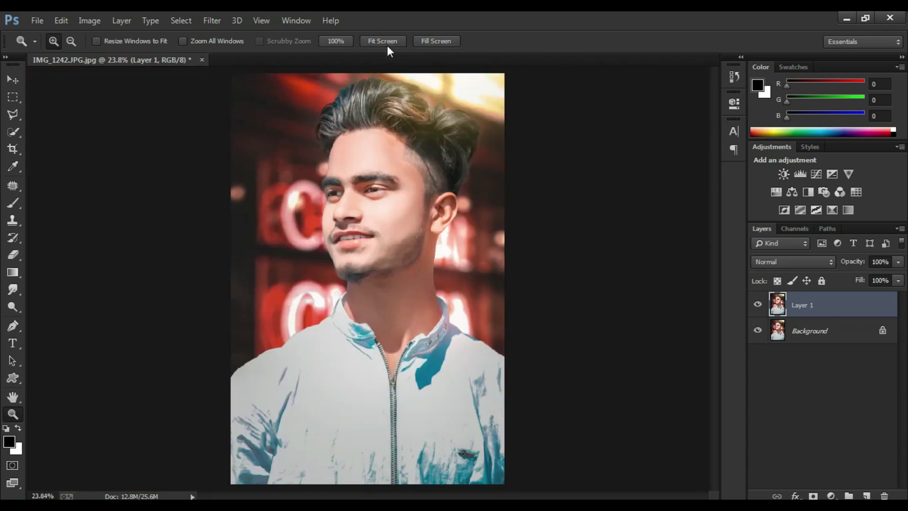
pyautogui.click(899, 229)
# Flatten the edited copy into the photo and fit the portrait in the window
pyautogui.click(797, 432)
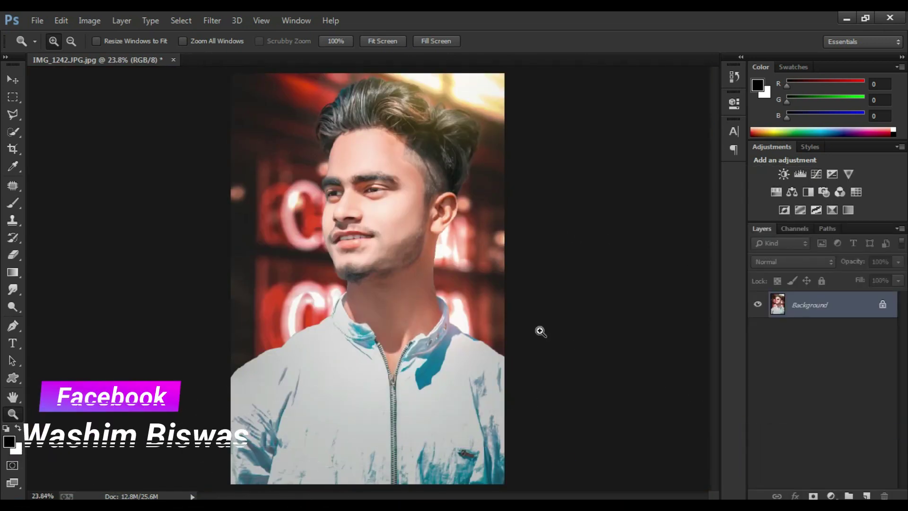
pyautogui.click(540, 331)
pyautogui.click(397, 46)
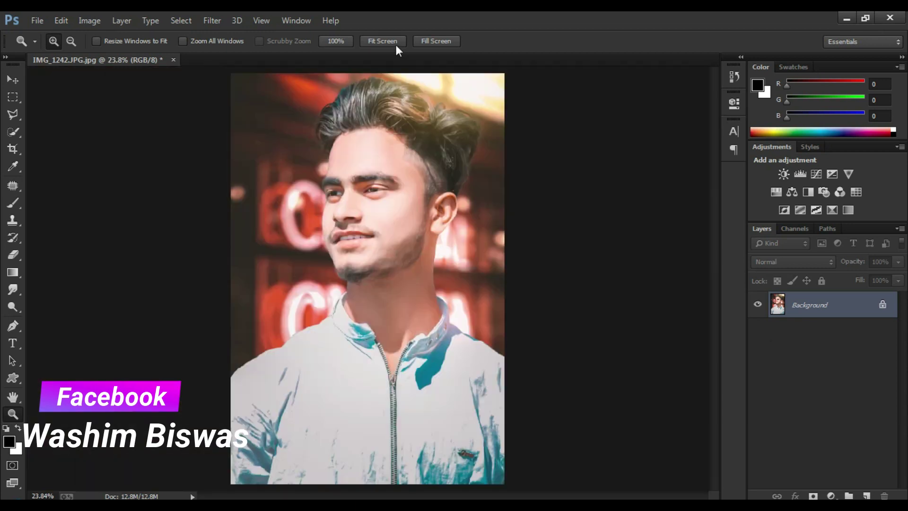
# Apply Camera Raw split toning: highlights hue 42 sat 13, shadows hue 246 sat 11, balance -1
pyautogui.click(212, 20)
pyautogui.click(227, 97)
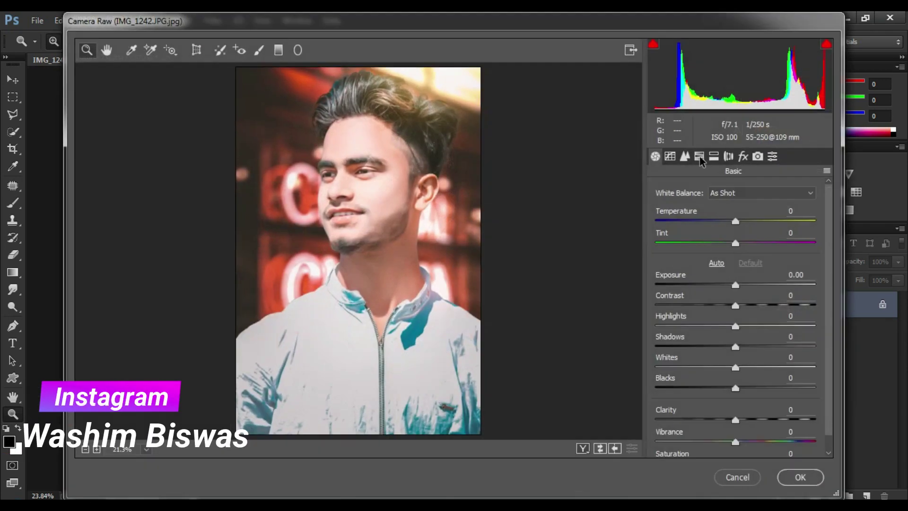
pyautogui.click(699, 156)
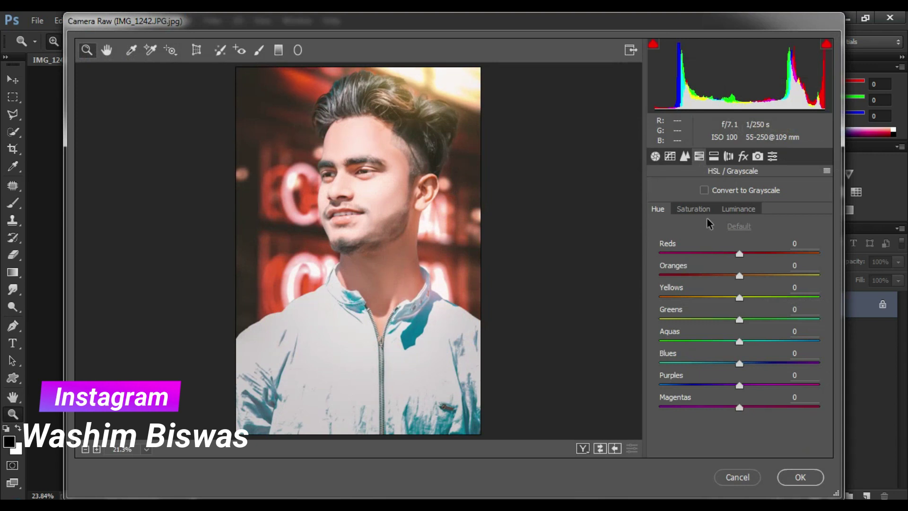
pyautogui.moveTo(660, 210)
pyautogui.mouseDown()
pyautogui.moveTo(678, 210)
pyautogui.moveTo(680, 232)
pyautogui.mouseUp()
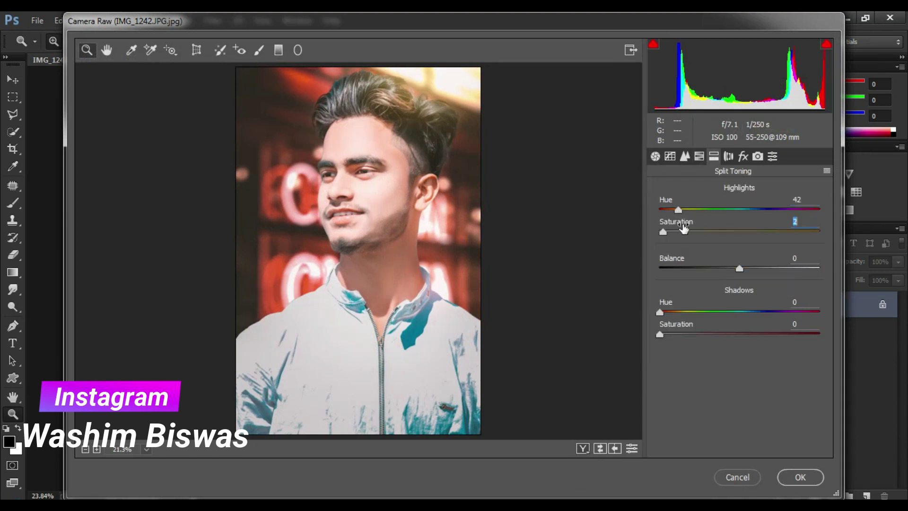
pyautogui.moveTo(679, 312); pyautogui.dragTo(769, 311)
pyautogui.moveTo(716, 331); pyautogui.dragTo(721, 331)
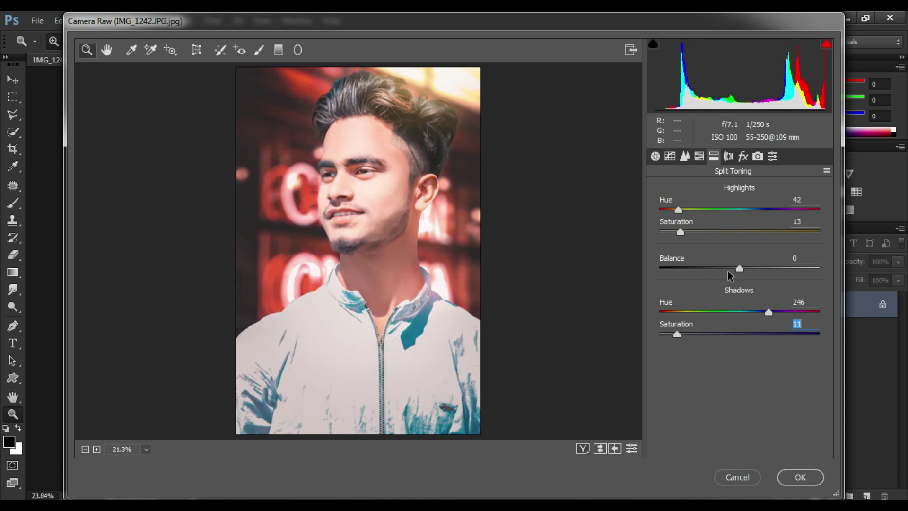
pyautogui.moveTo(737, 268); pyautogui.dragTo(739, 271)
pyautogui.click(811, 479)
# Duplicate the photo layer and set the copy's blend mode to Overlay
pyautogui.moveTo(324, 151); pyautogui.dragTo(448, 279)
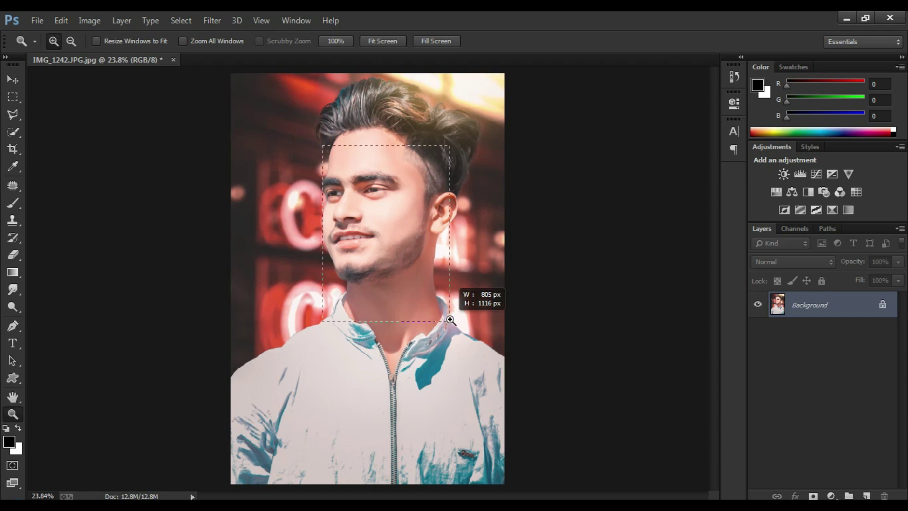
pyautogui.click(388, 46)
pyautogui.moveTo(371, 151); pyautogui.dragTo(473, 303)
pyautogui.hotkey('ctrl', 'j')
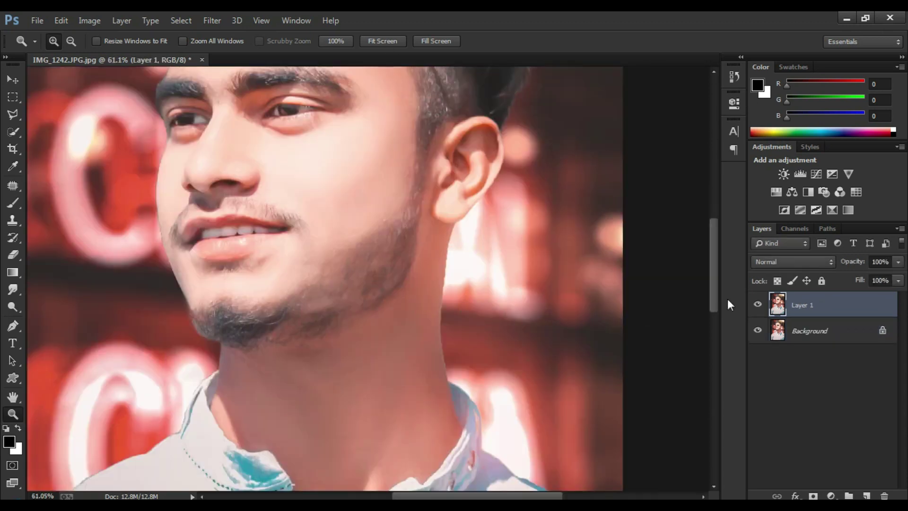
pyautogui.click(773, 263)
pyautogui.click(763, 177)
# Apply a High Pass filter with radius 1.0 to the Overlay copy, then fit the view
pyautogui.click(212, 21)
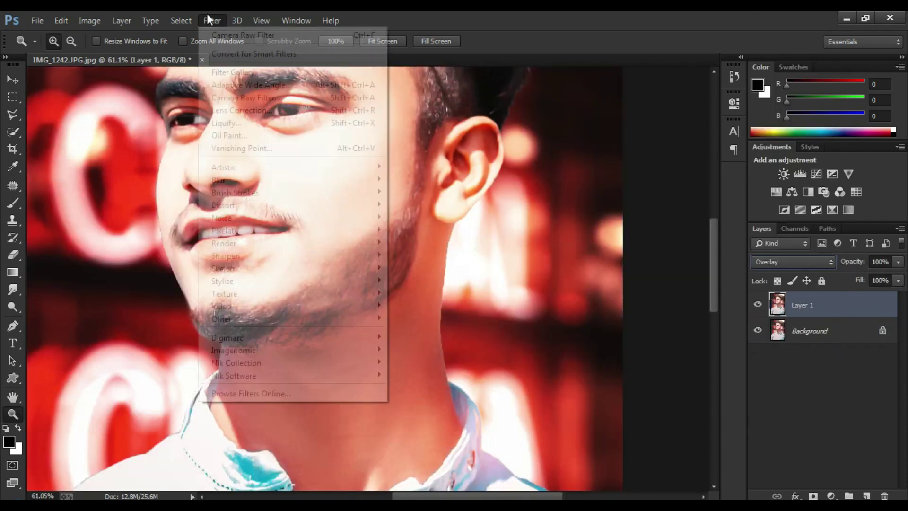
pyautogui.click(445, 332)
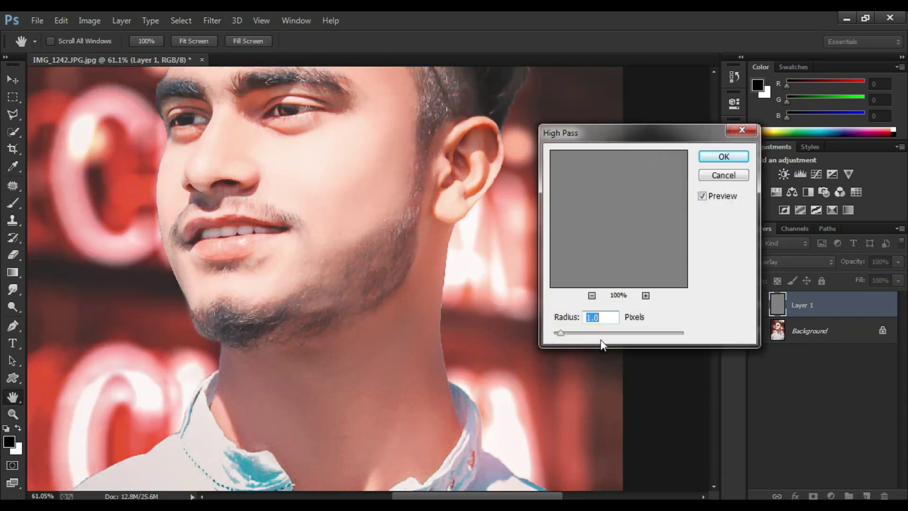
pyautogui.click(723, 156)
pyautogui.press('z')
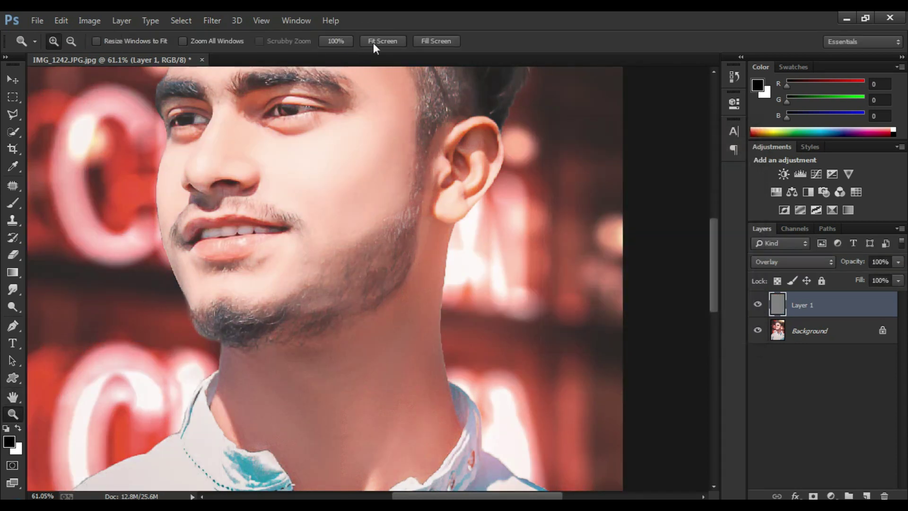
pyautogui.click(373, 43)
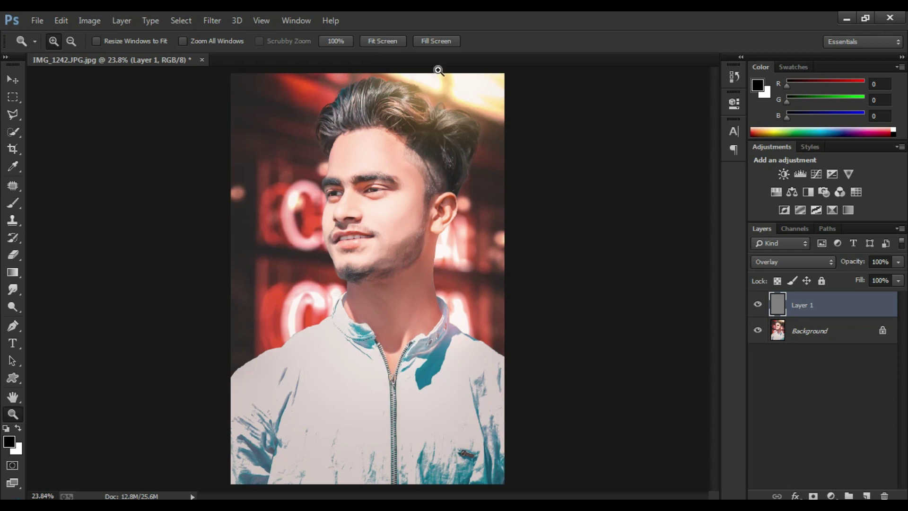
# Flatten the High Pass sharpening layer into the photo and zoom in to inspect it
pyautogui.click(900, 228)
pyautogui.click(747, 431)
pyautogui.click(415, 426)
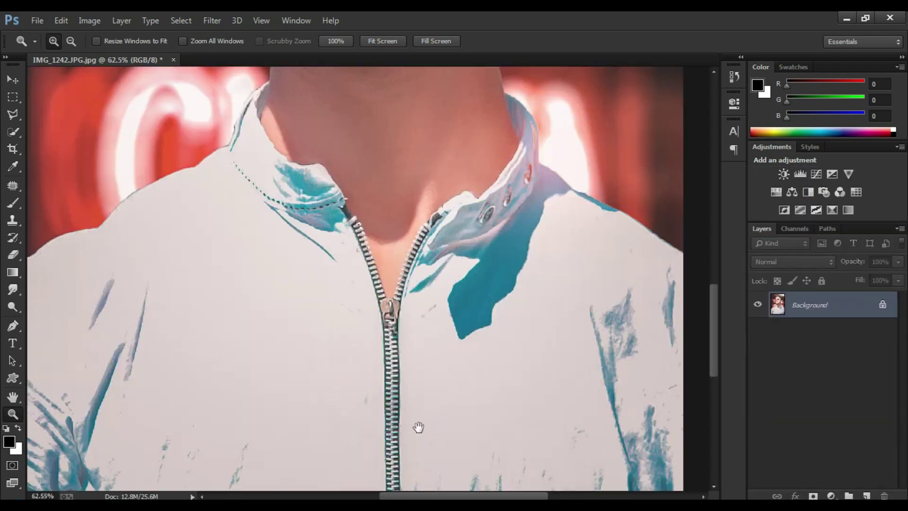
pyautogui.scroll(5, 385, 425)
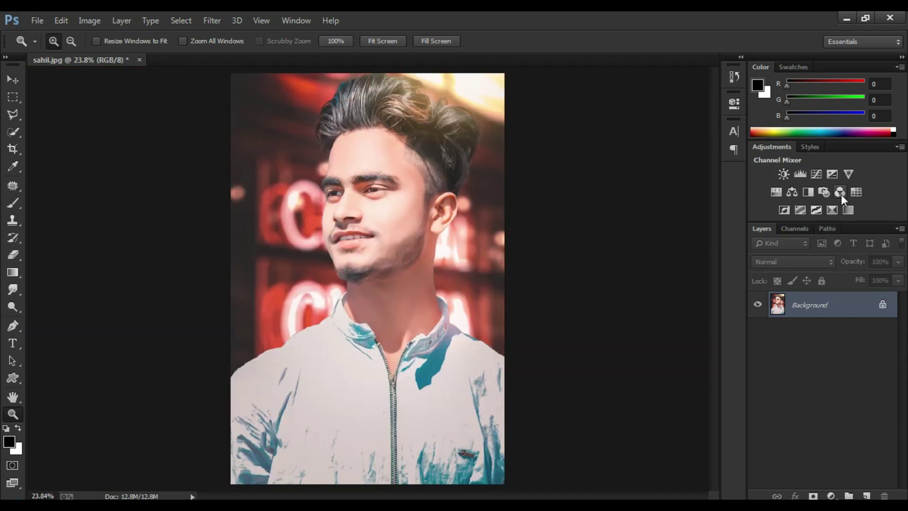
# Add a Channel Mixer with Red output Blue +5, flatten the image, and zoom out
pyautogui.click(840, 193)
pyautogui.moveTo(622, 260); pyautogui.dragTo(623, 259)
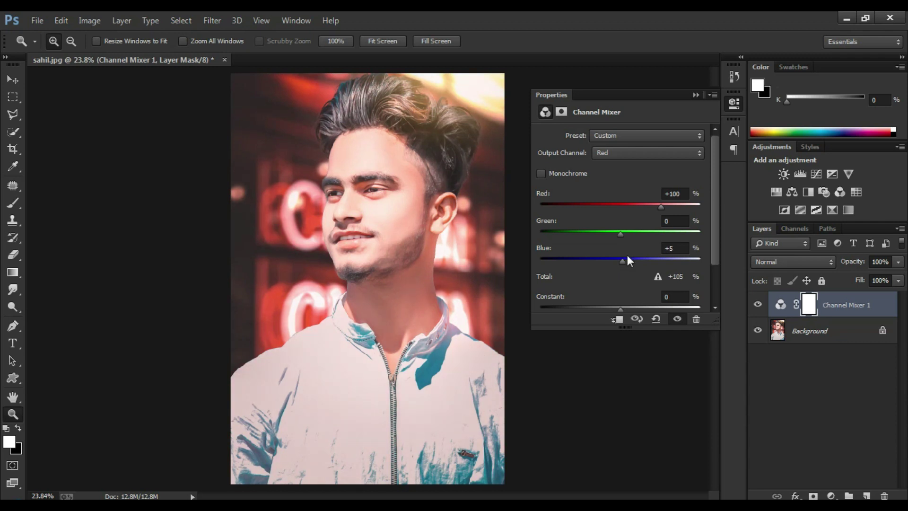
pyautogui.click(701, 93)
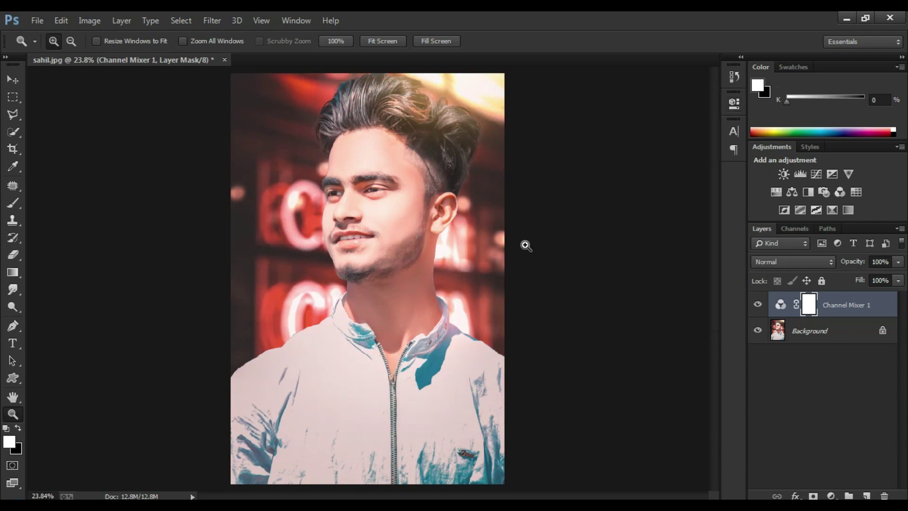
pyautogui.click(899, 229)
pyautogui.click(799, 432)
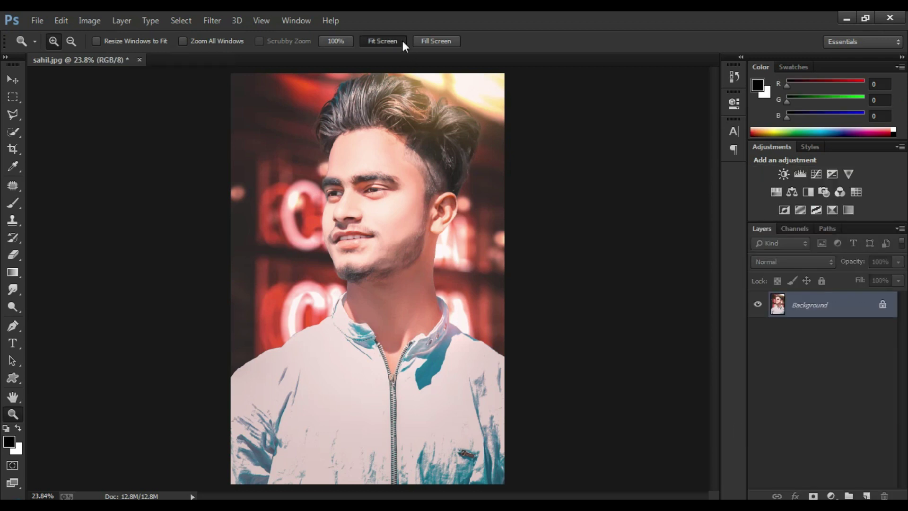
pyautogui.hotkey('ctrl', '-')
pyautogui.hotkey('ctrl', '-')
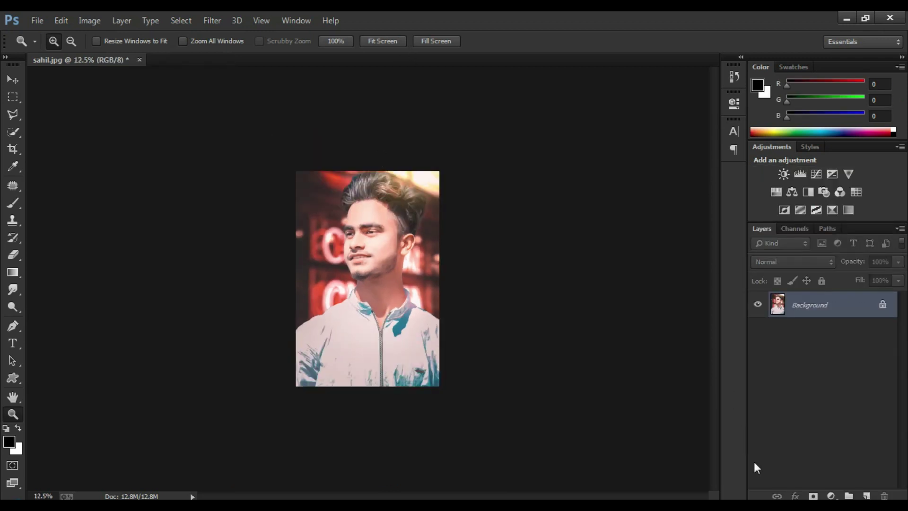